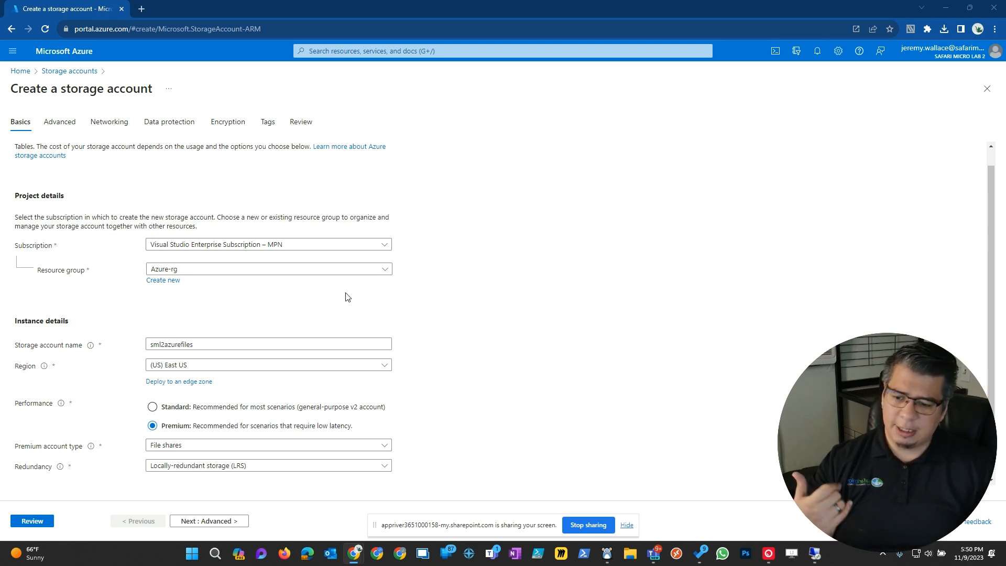
- Set the premium account type for sml2azurefiles to File shares
click(194, 451)
scroll(484, 460, down, 1)
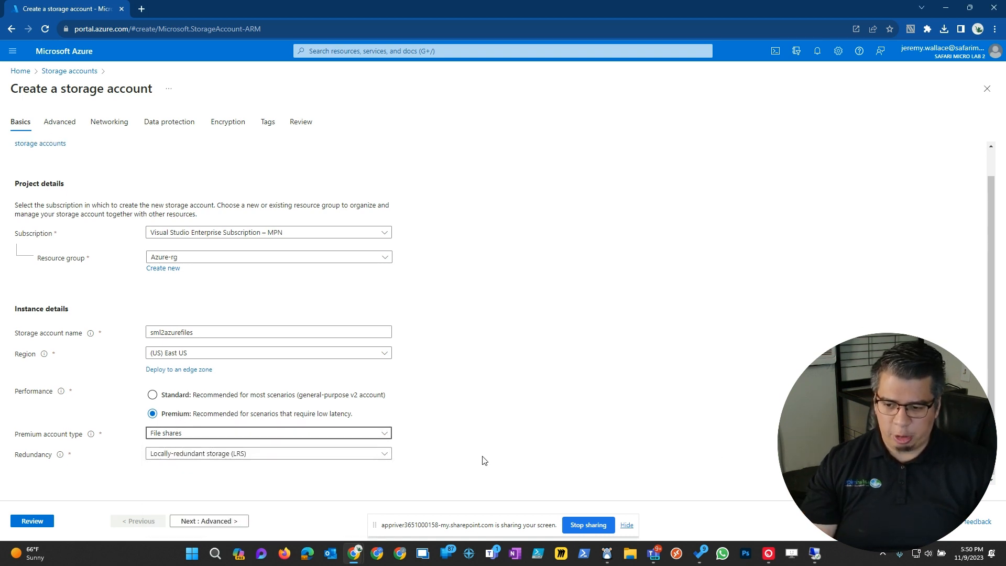
click(228, 433)
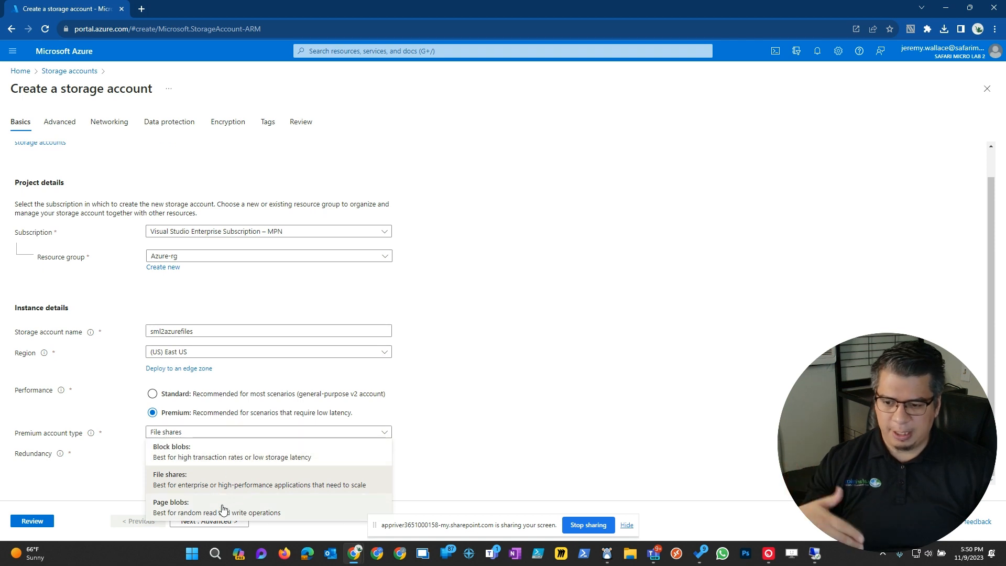
click(208, 478)
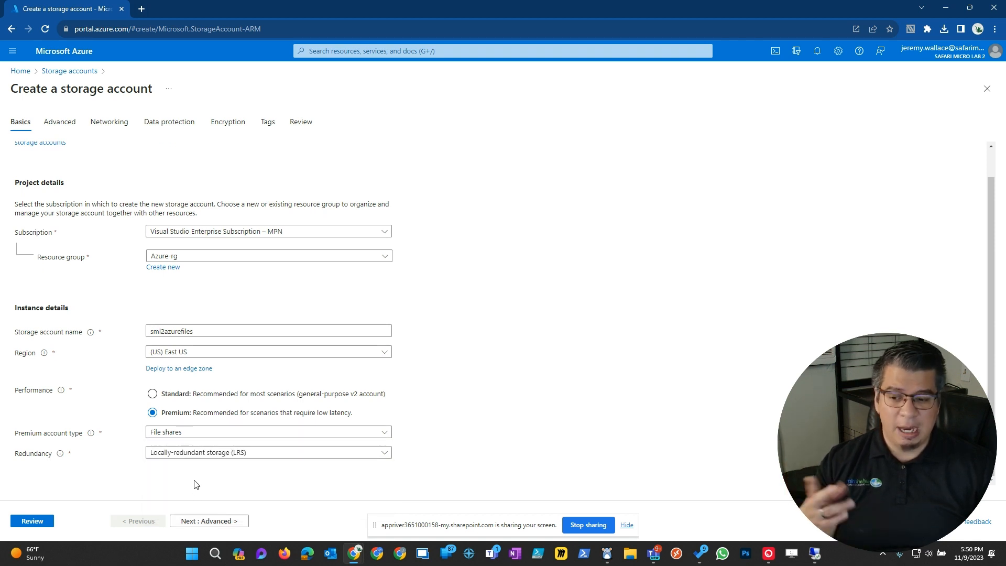
- Advance through Advanced, Networking, Data protection, Encryption and Tags to Review, keeping the defaults
click(222, 521)
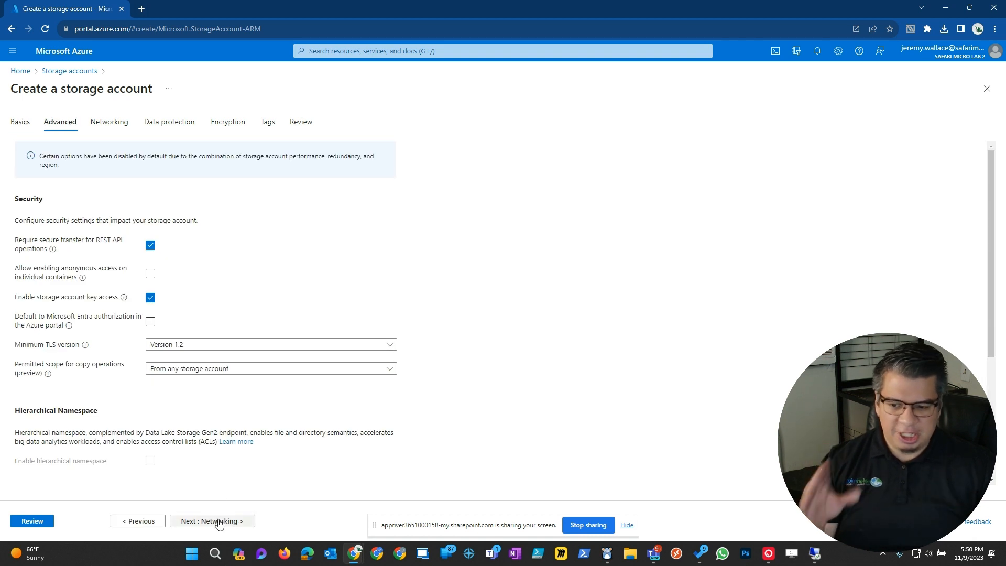
click(223, 520)
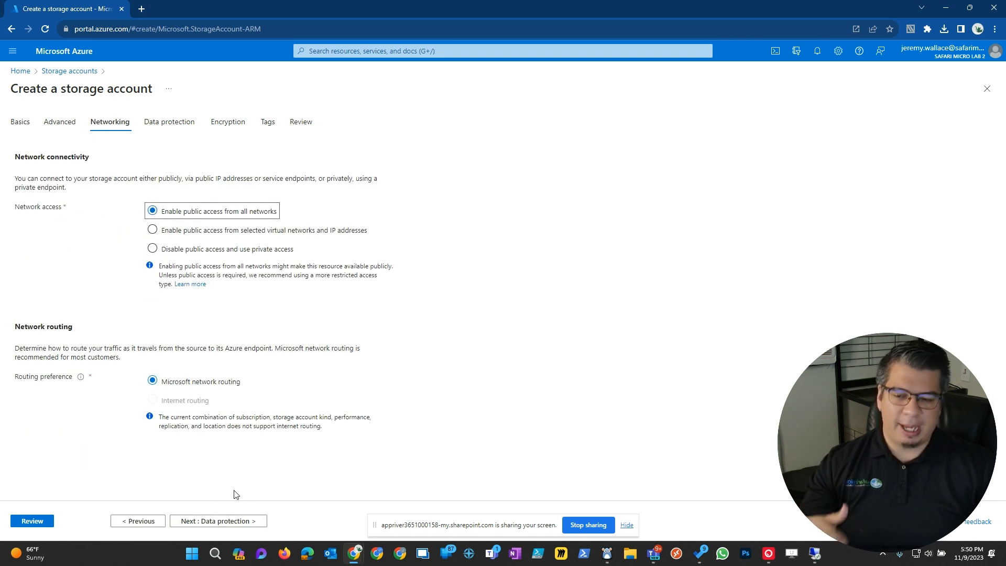
click(239, 520)
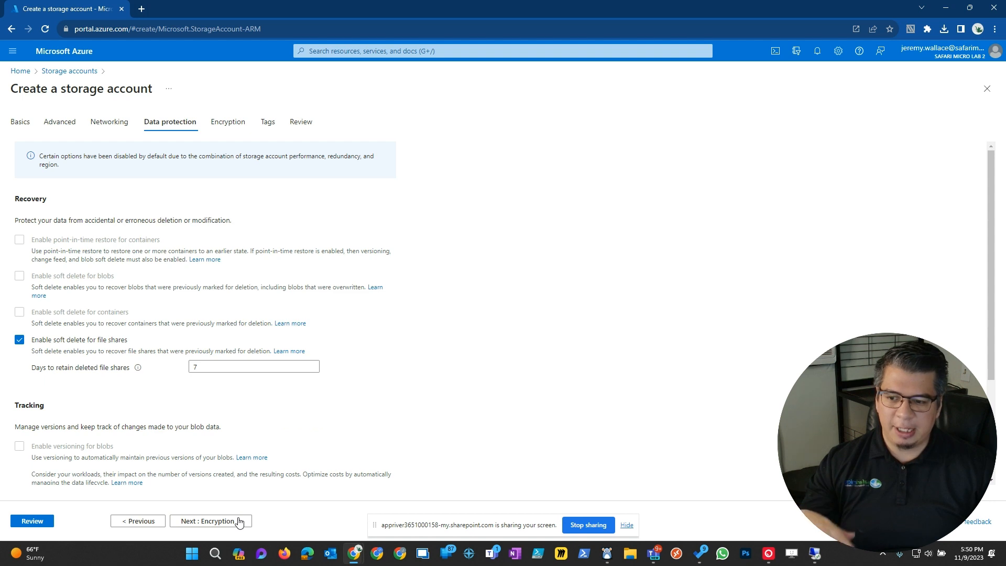
click(234, 521)
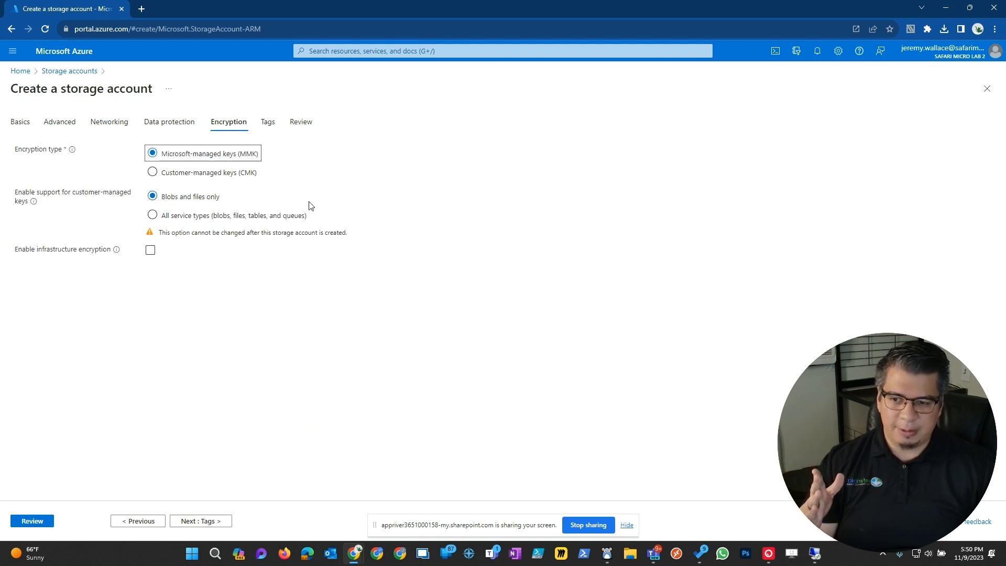
click(220, 520)
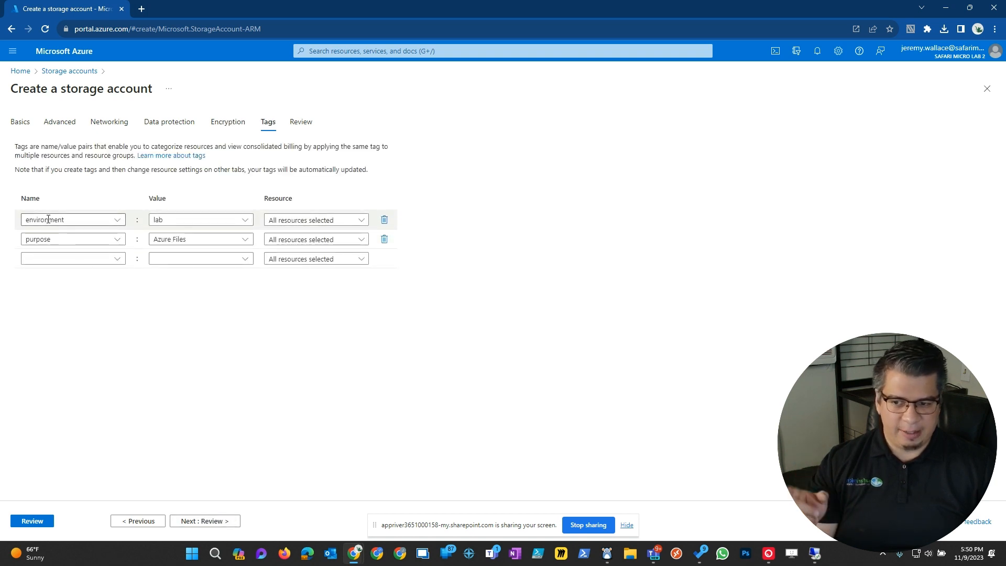
click(212, 522)
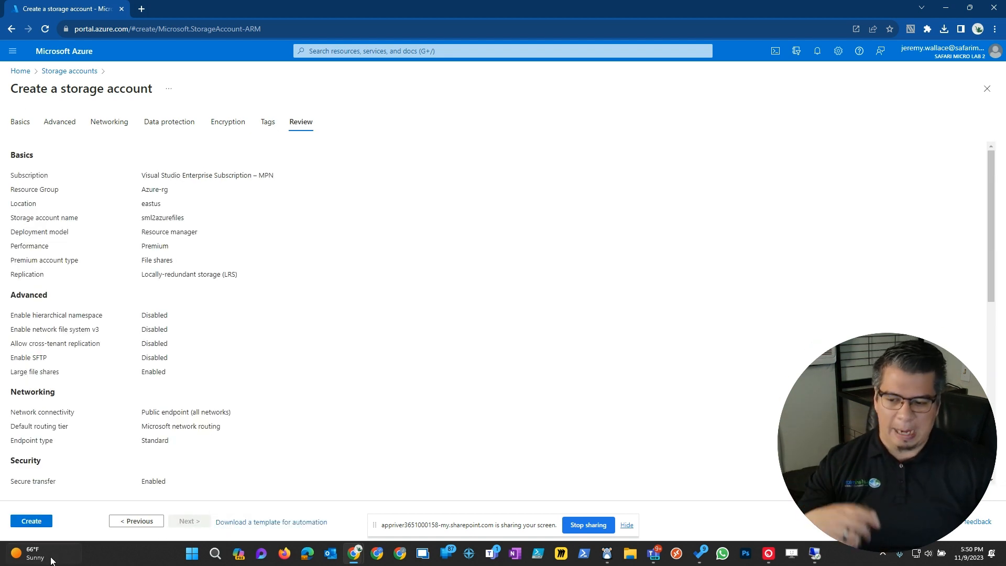
- Create sml2azurefiles, then open the deployed account's File shares list
click(33, 520)
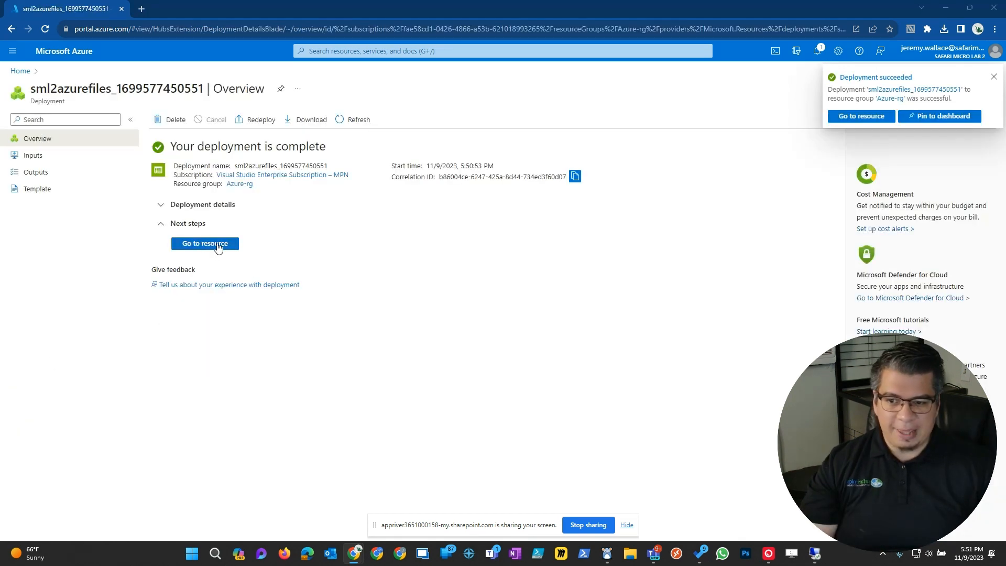
click(218, 245)
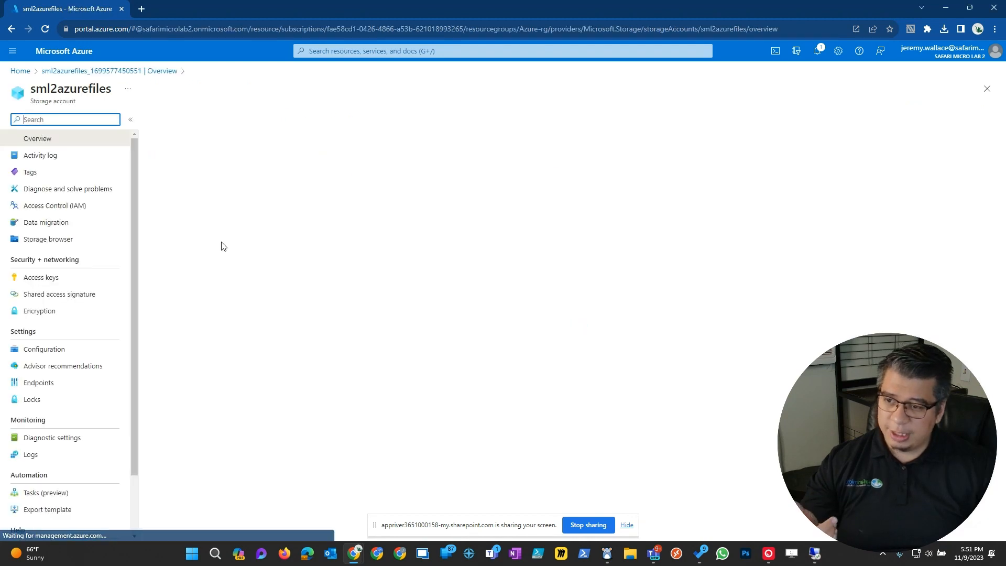
click(43, 281)
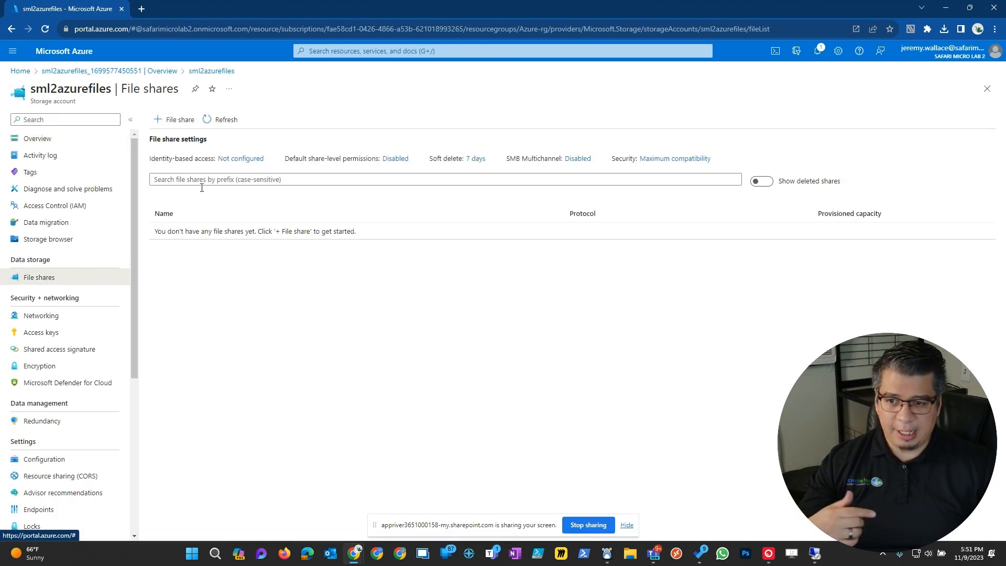
- Start a new file share named sml2test with 100 GiB provisioned capacity
click(178, 121)
click(182, 212)
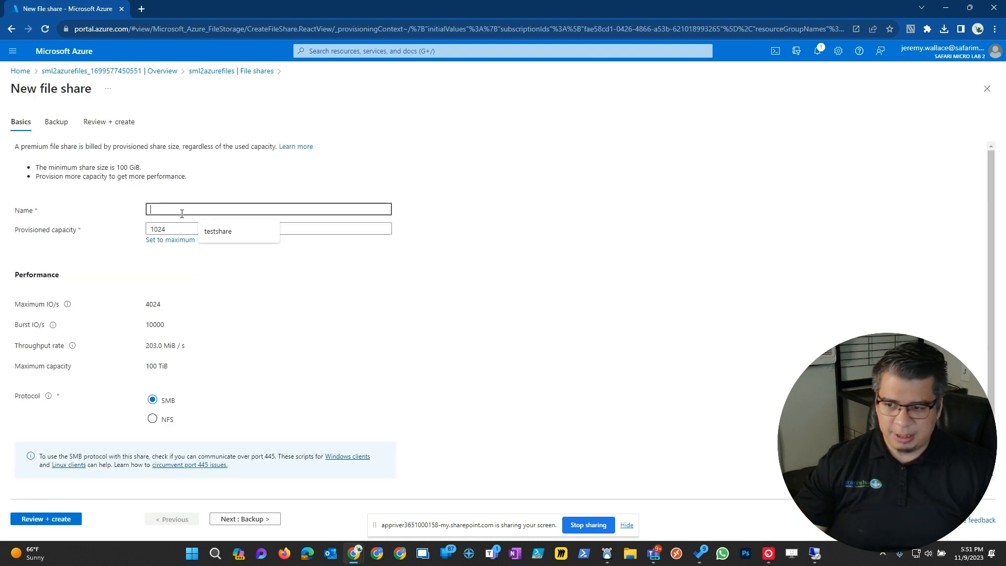
text(Test)
click(178, 229)
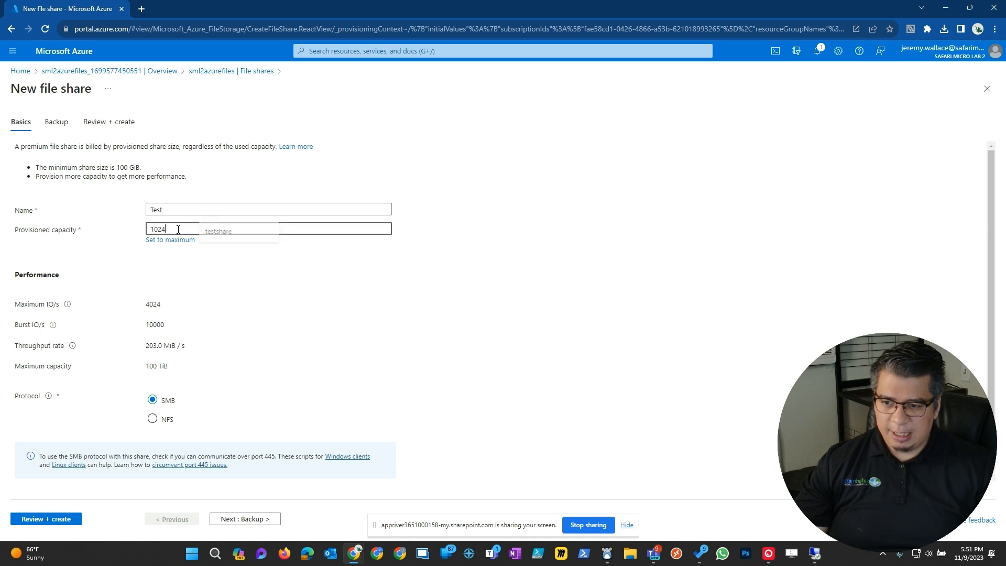
click(171, 210)
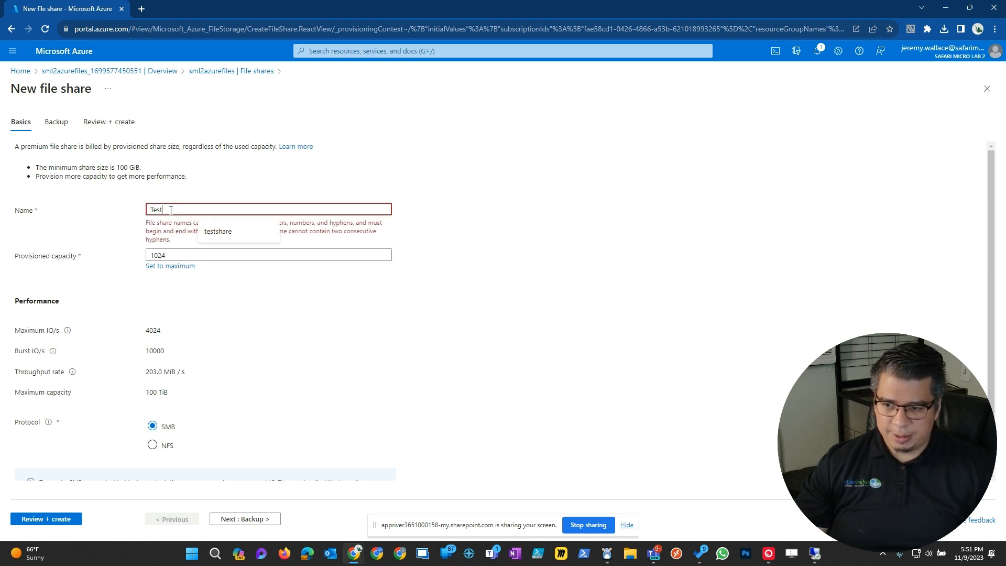
text(sm)
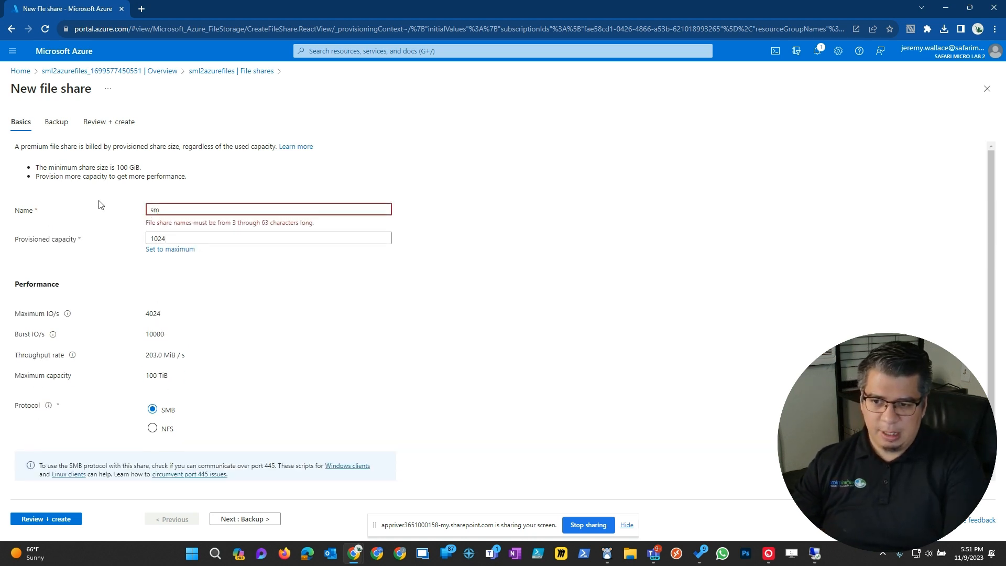
text(l2test)
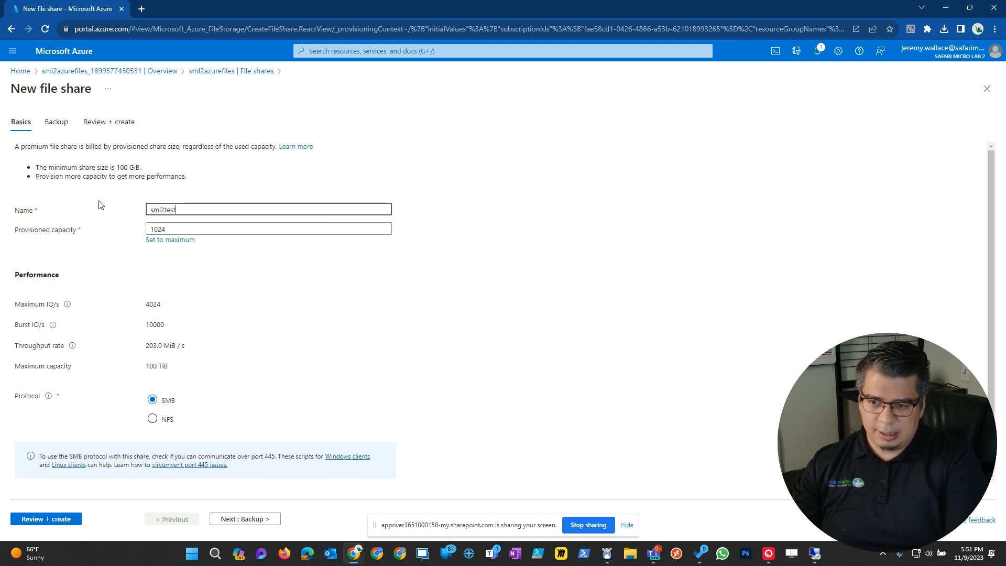
click(173, 229)
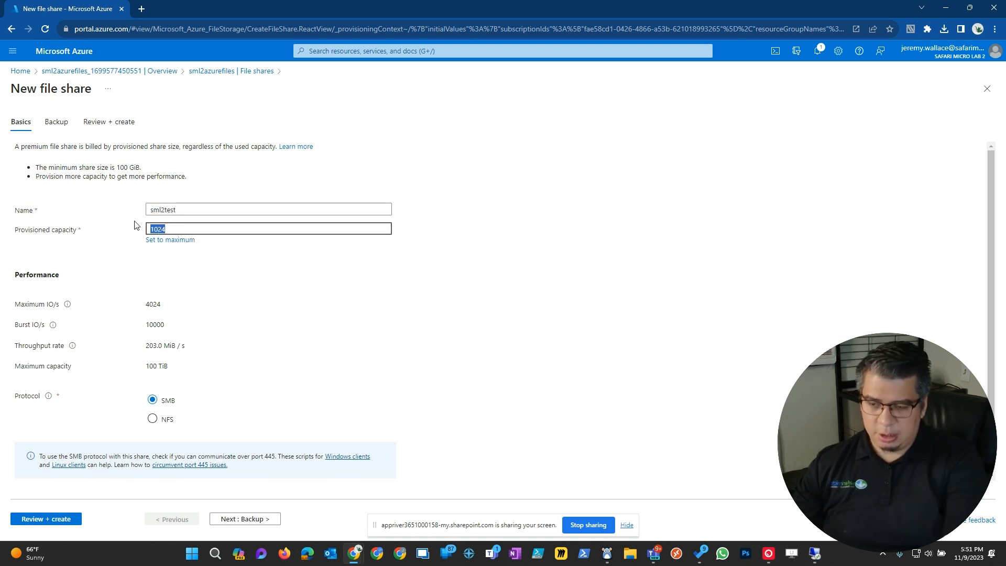
text(100)
click(236, 308)
scroll(245, 373, down, 1)
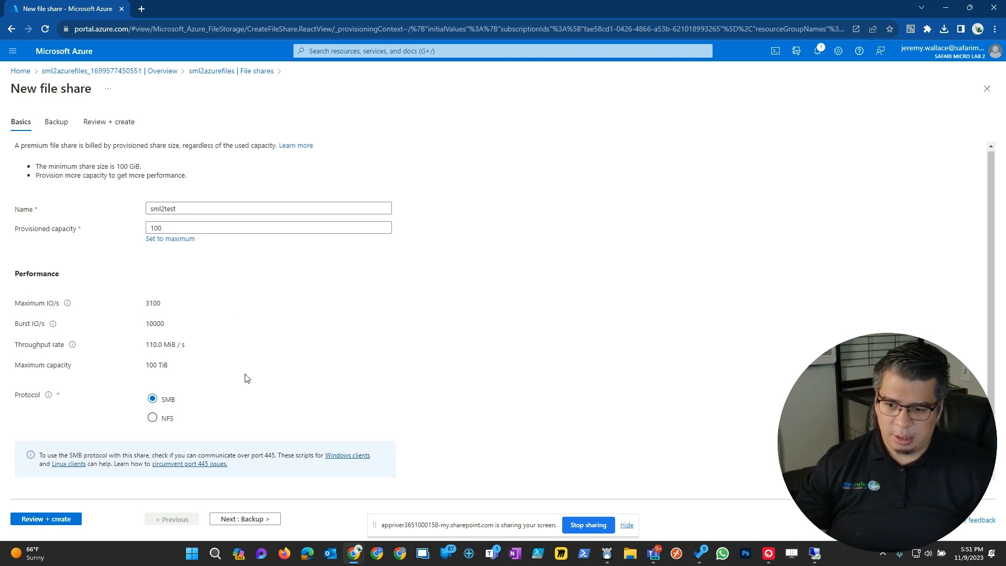
- Disable backup for sml2test and create the share
click(271, 519)
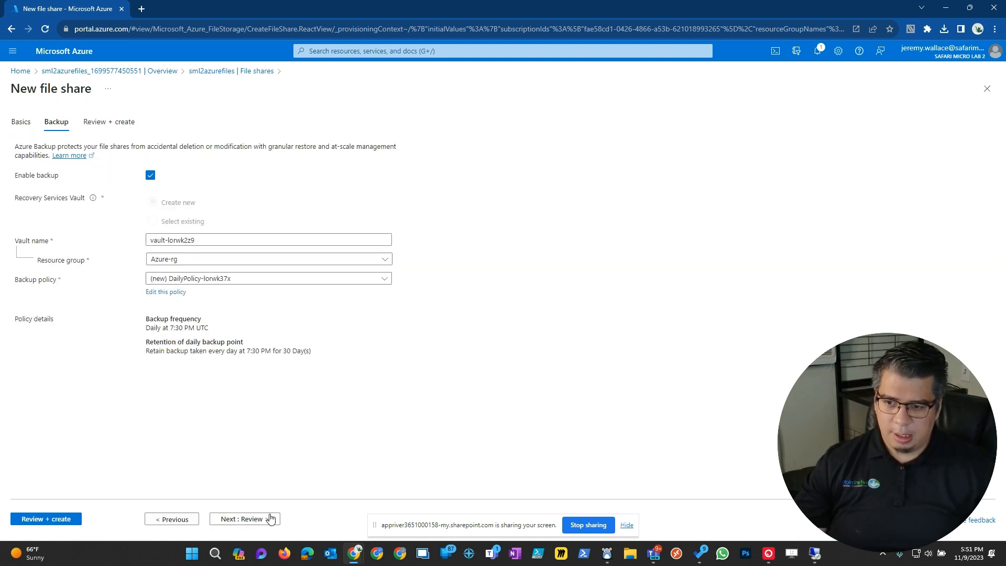
click(150, 177)
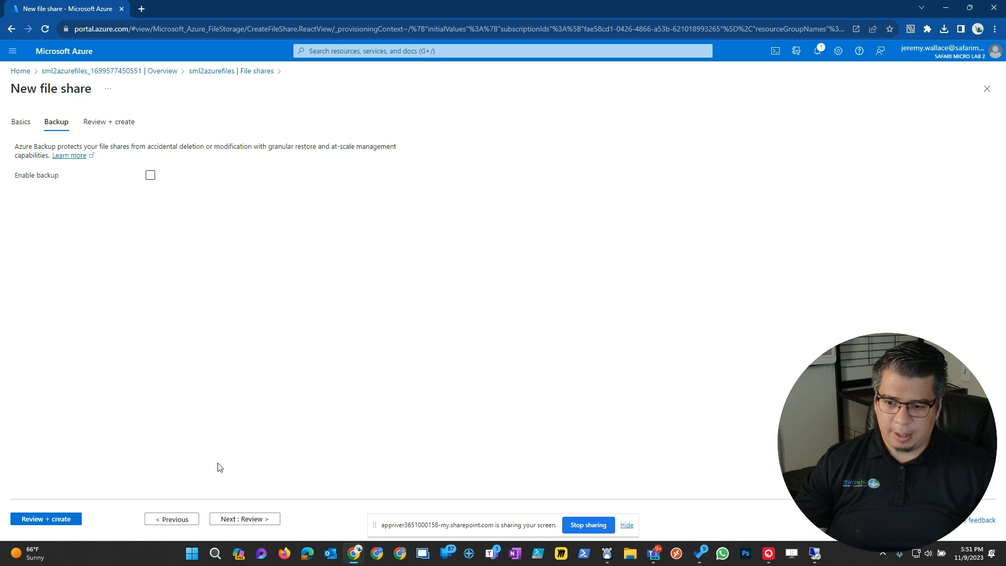
click(254, 526)
click(29, 524)
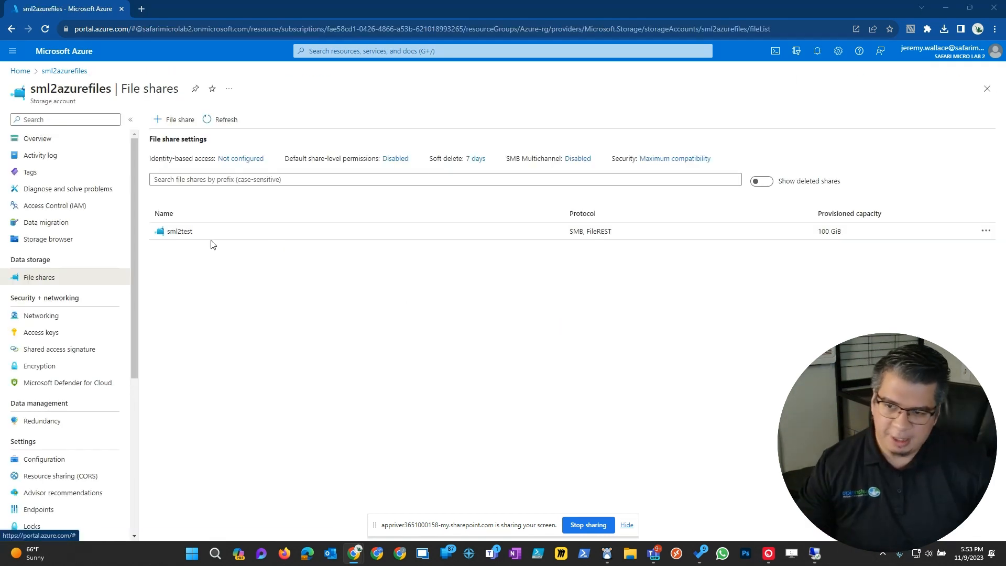
- Review the AD DS setup steps under identity-based access, then return to the file shares list
click(238, 162)
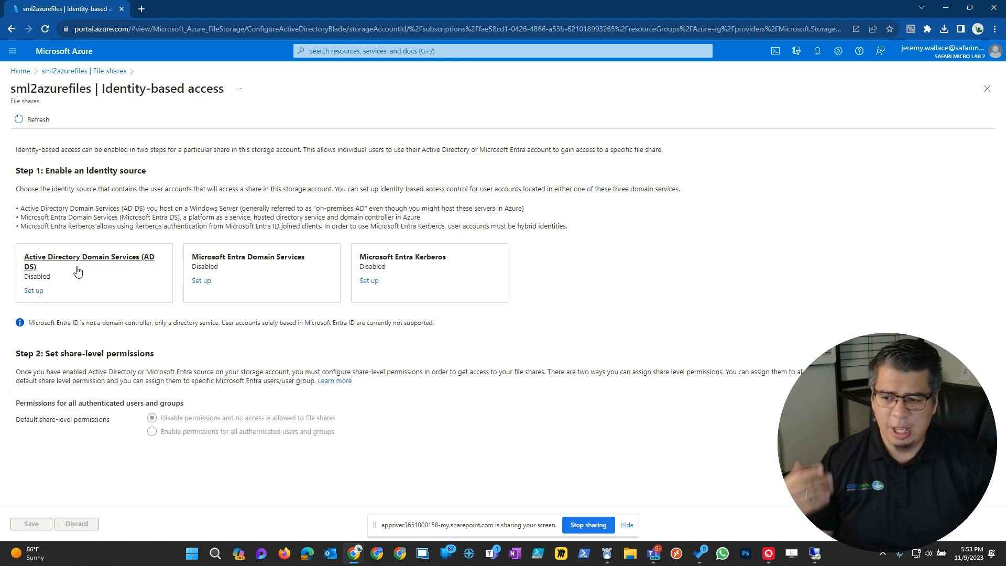
click(34, 291)
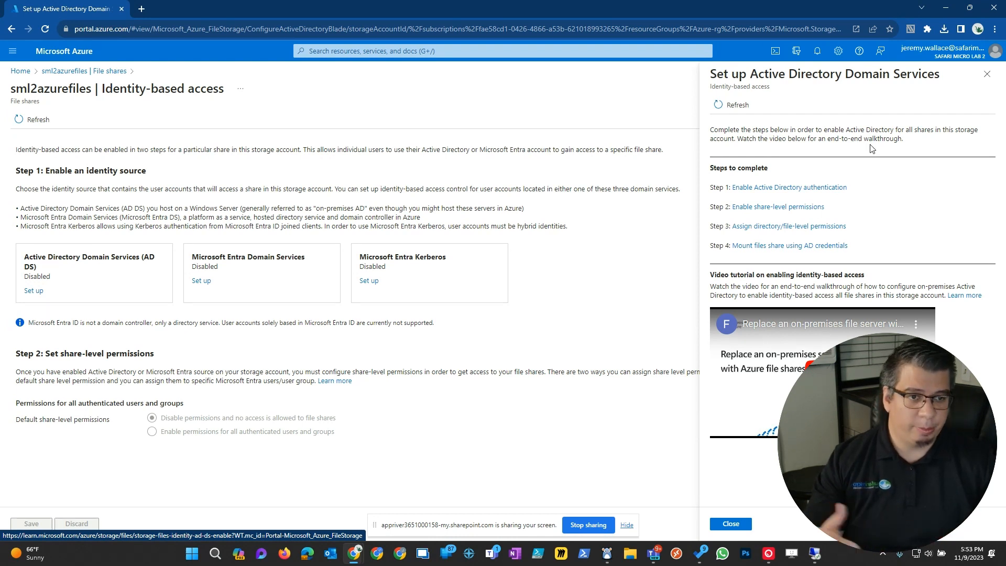
click(987, 74)
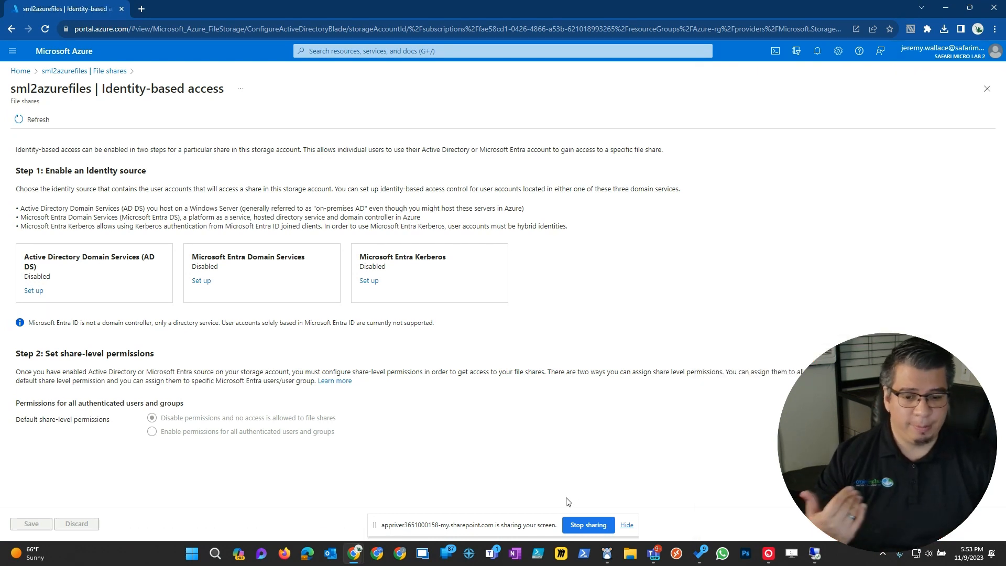
click(108, 71)
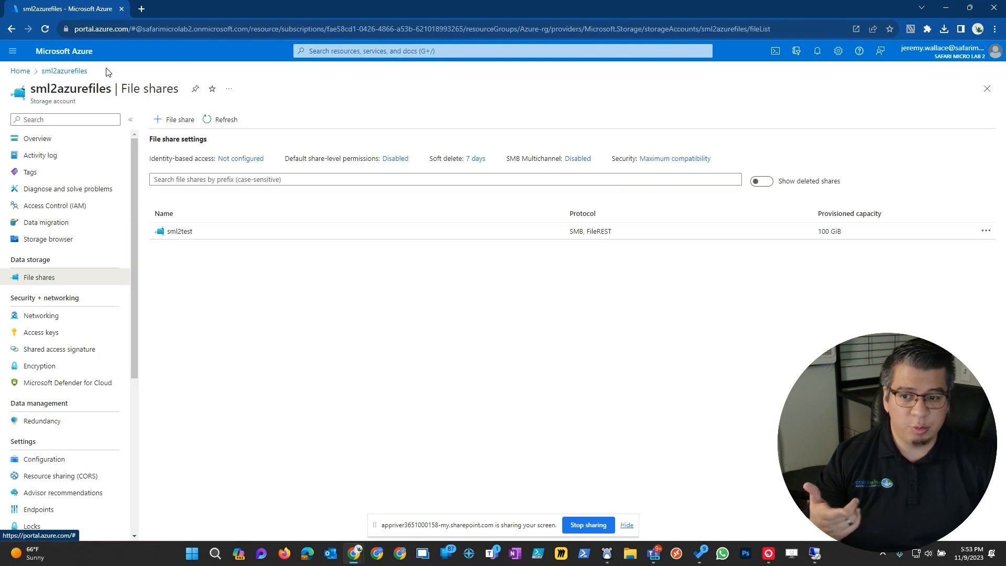
- Browse sml2test to confirm it holds no files, then switch to the remote server session
click(181, 238)
click(39, 192)
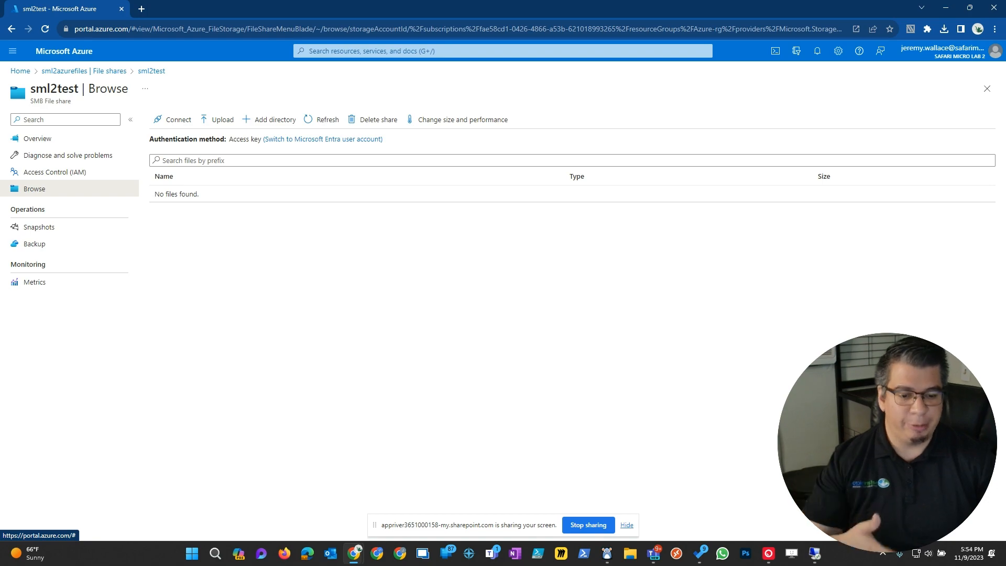
click(817, 554)
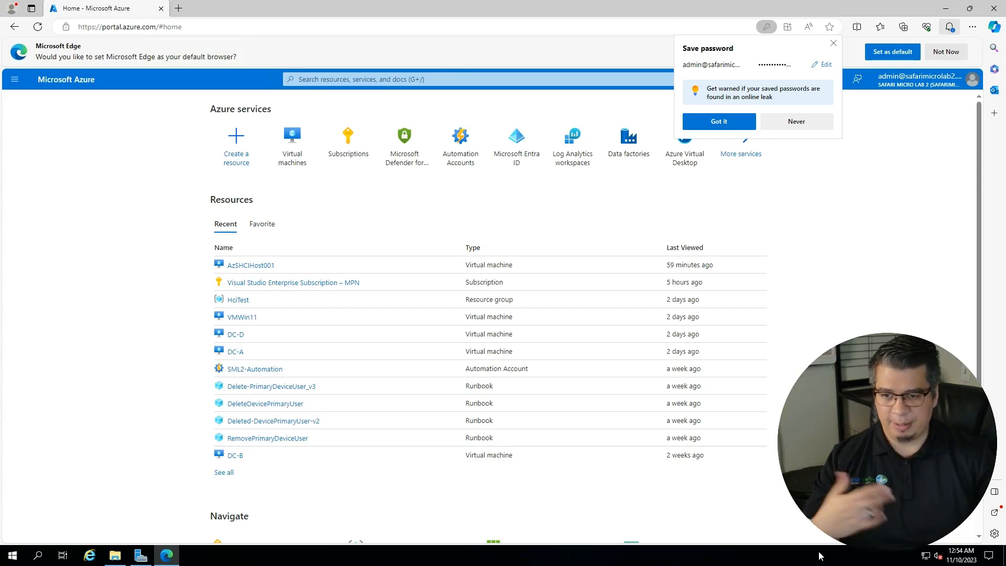
click(115, 555)
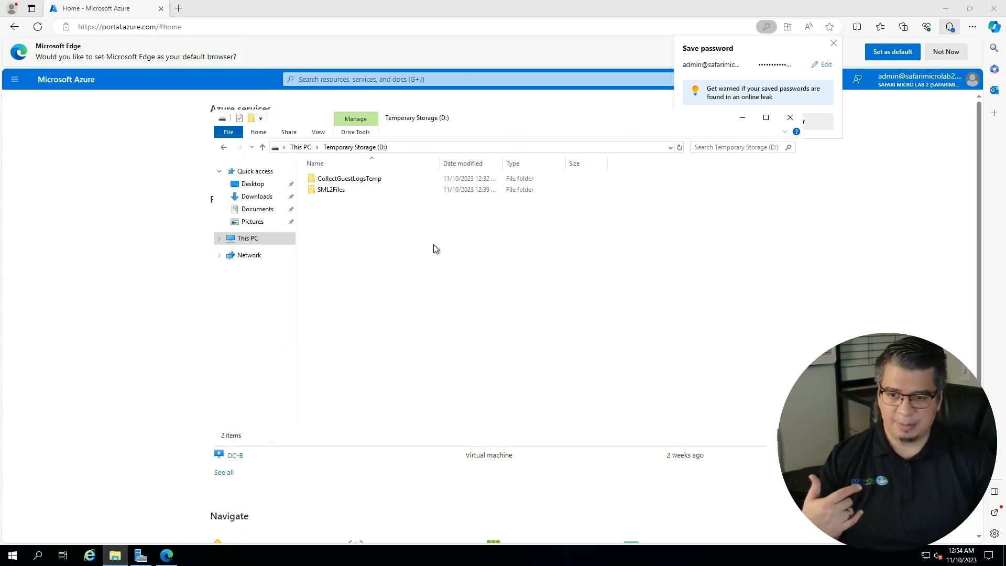
double_click(338, 192)
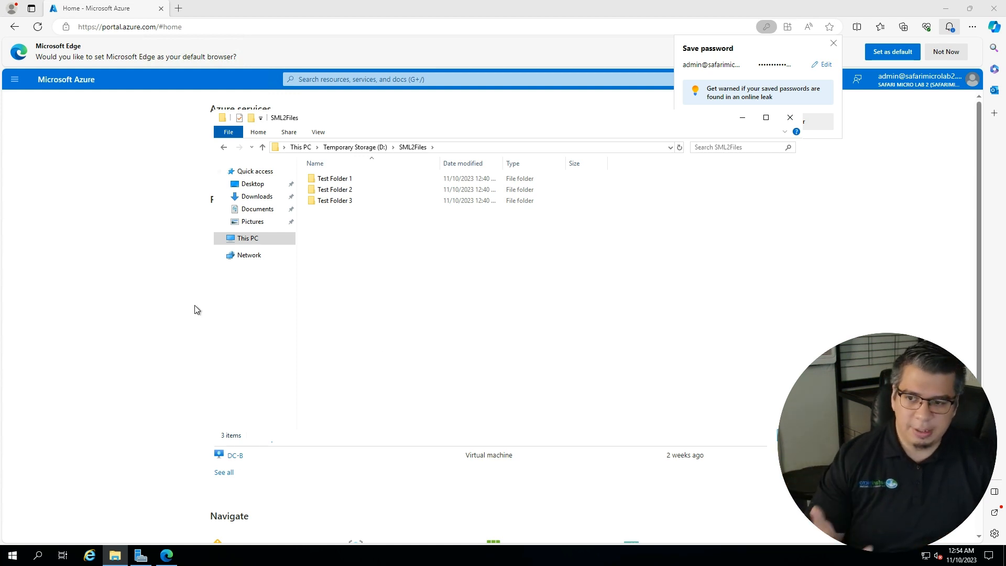
click(111, 221)
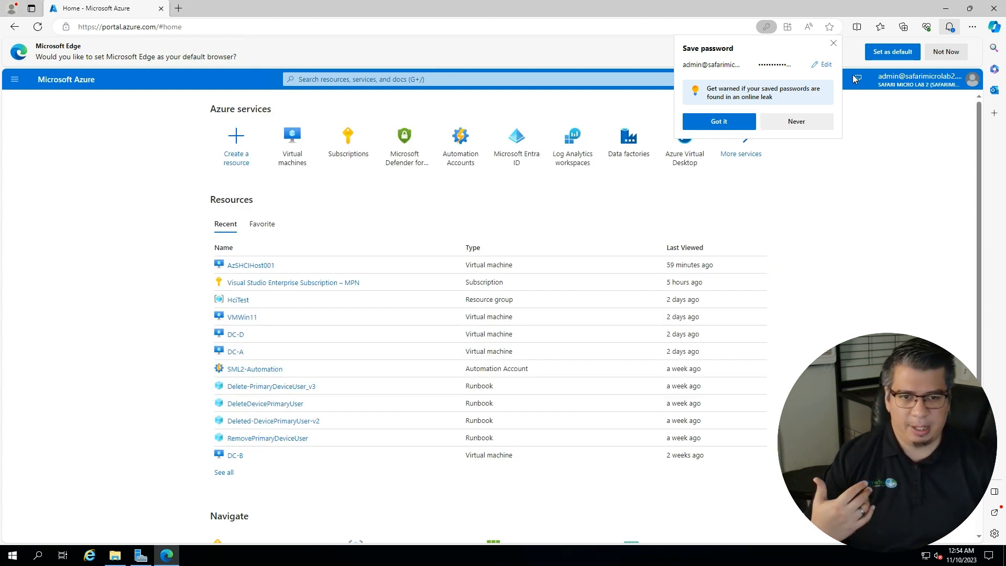
- Dismiss the password prompt and open Azure File Sync from a Marketplace search for 'azure file sync'
click(833, 43)
click(449, 78)
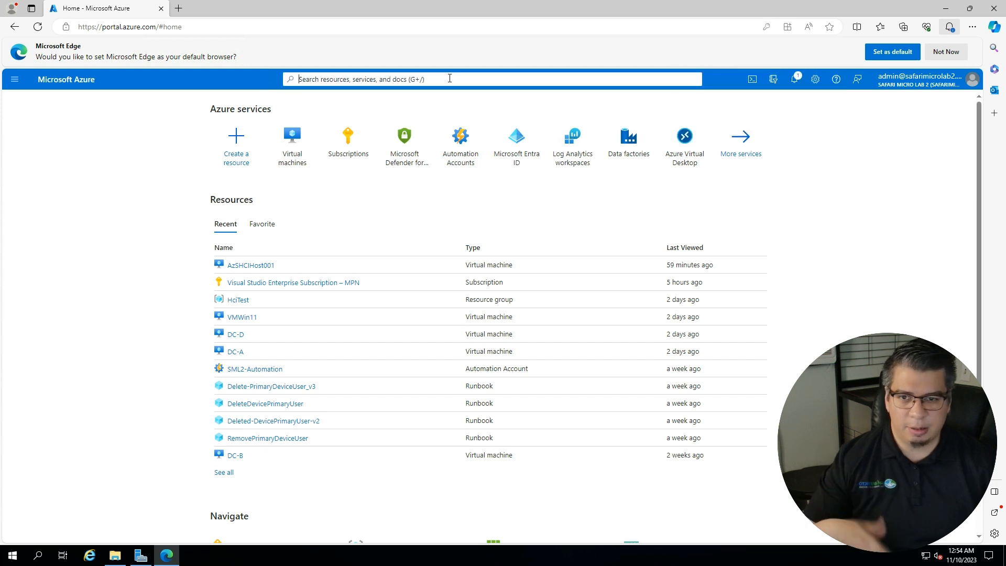
text(a)
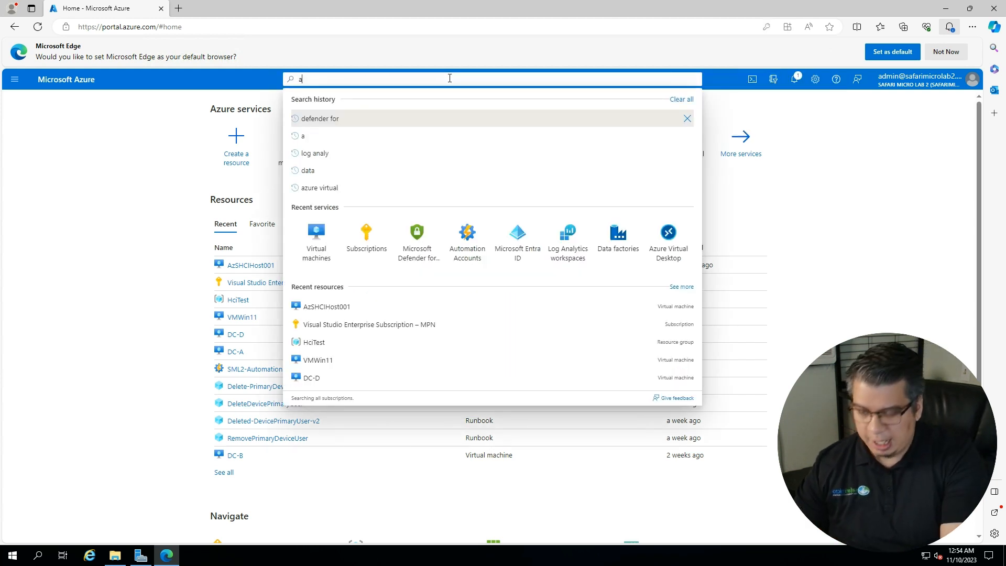
text(zure file sync)
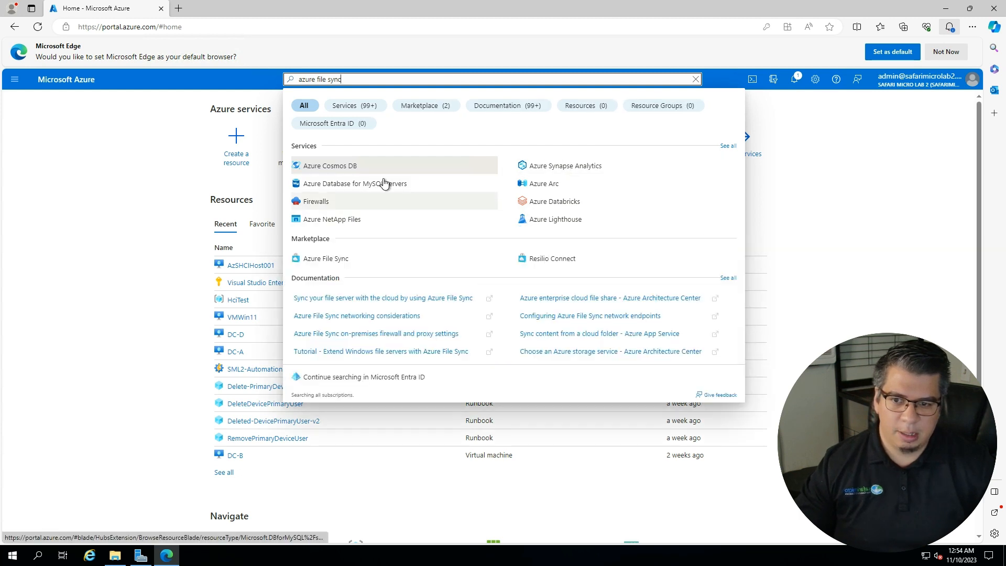
click(322, 260)
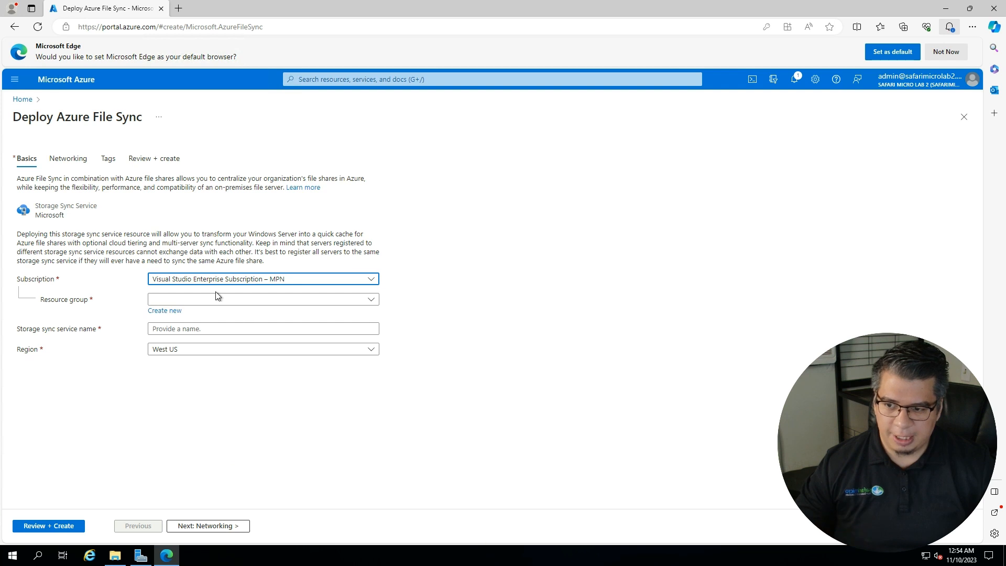
- Place the Storage Sync Service in resource group RG_VNet_A and name it sml2sync
click(218, 299)
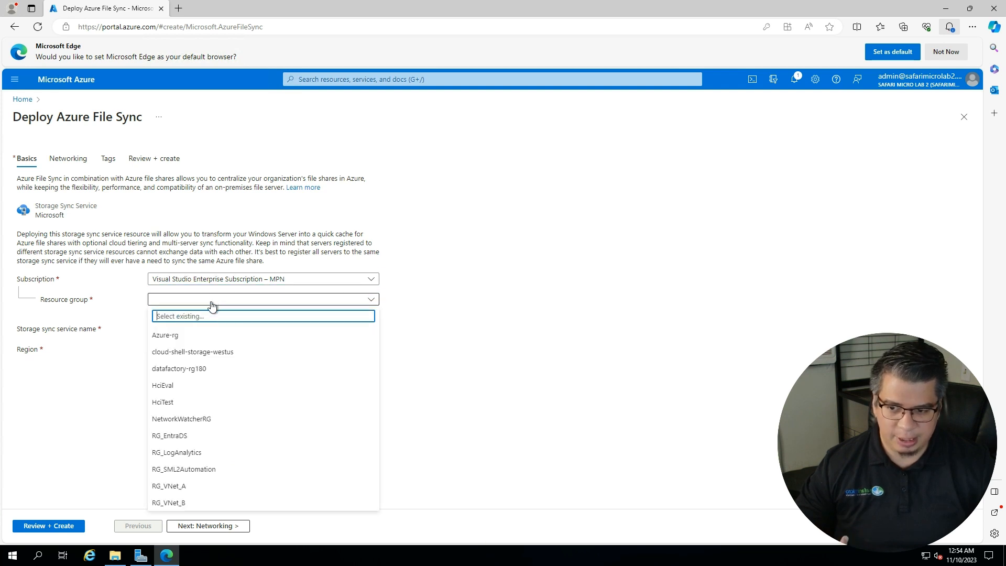
click(204, 335)
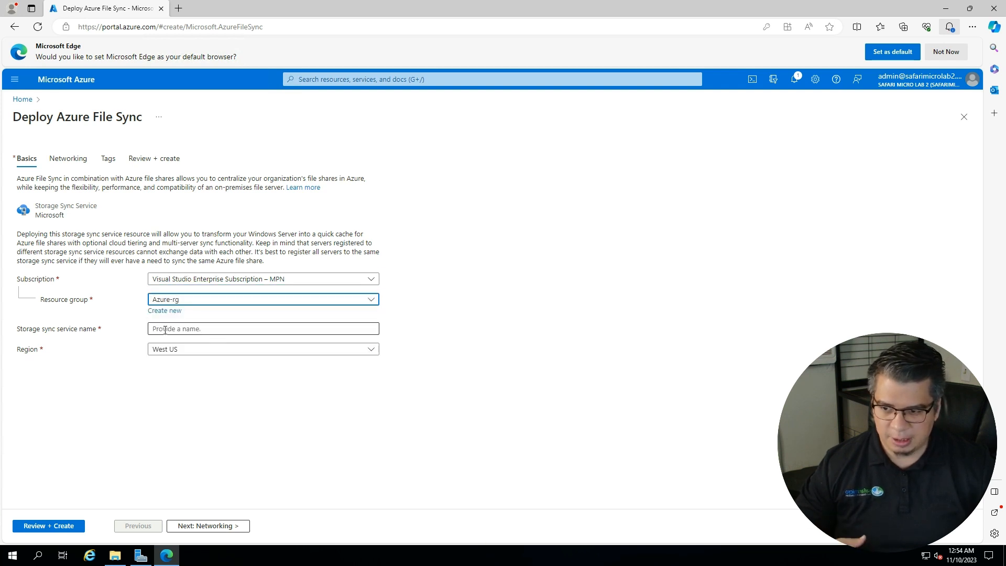
click(177, 330)
click(194, 299)
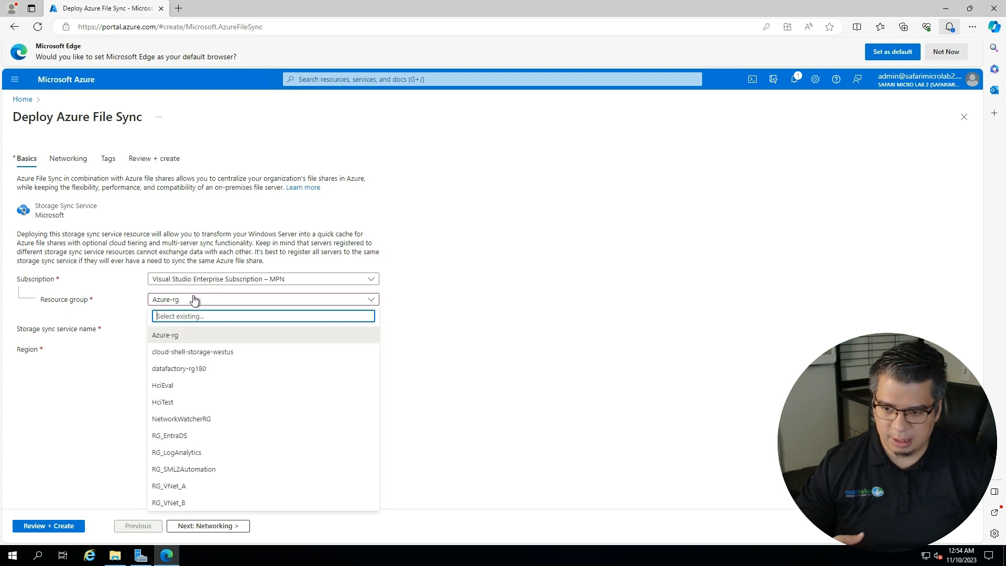
click(176, 490)
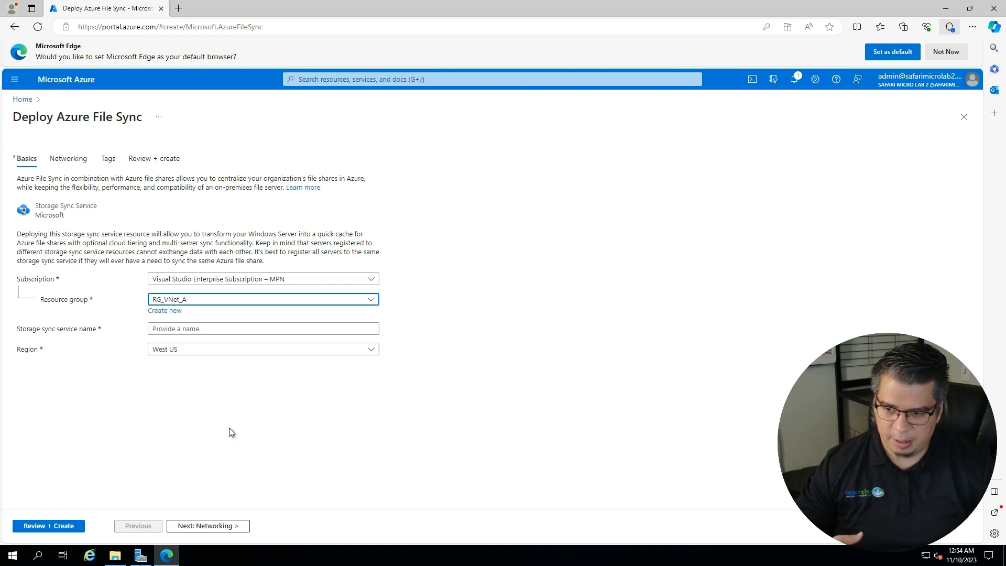
click(197, 329)
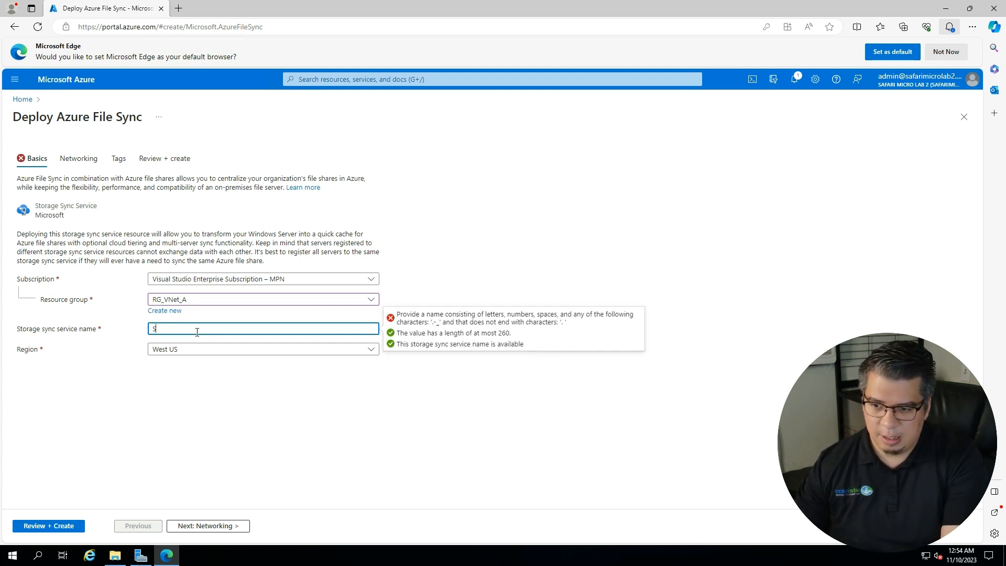
key(BackSpace)
text(sml2sync)
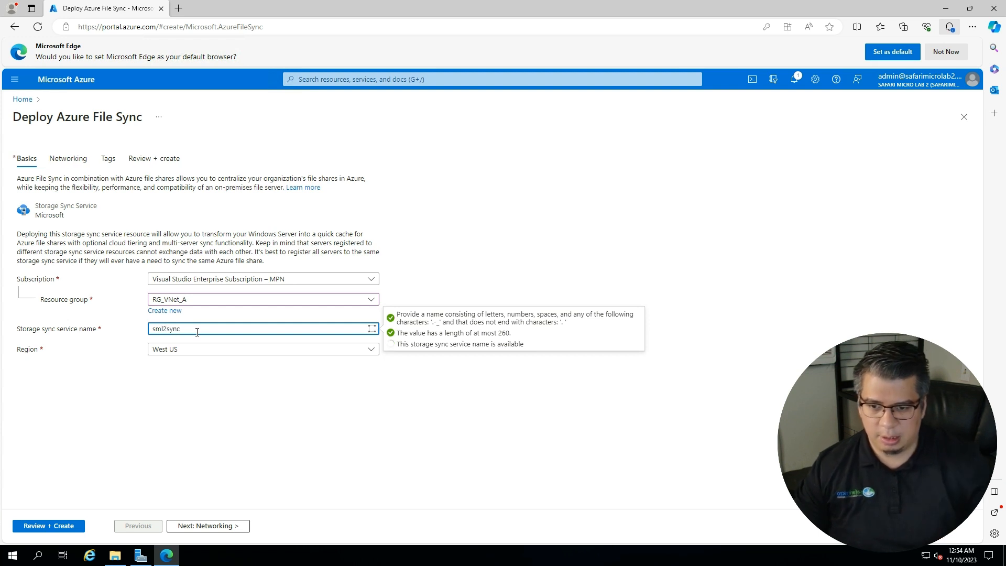
- Keep default Networking and Tags settings and create the sml2sync service
click(203, 526)
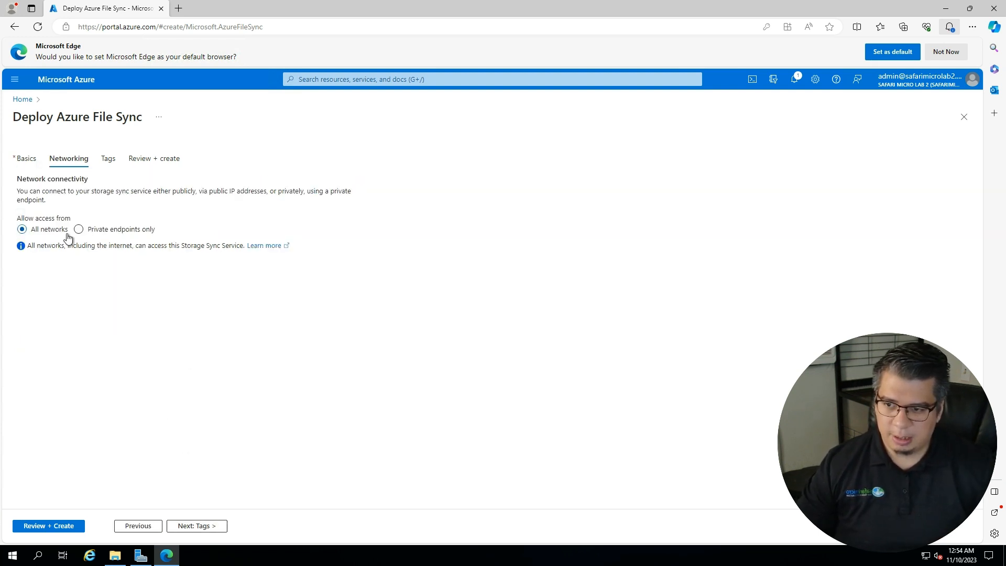
click(201, 526)
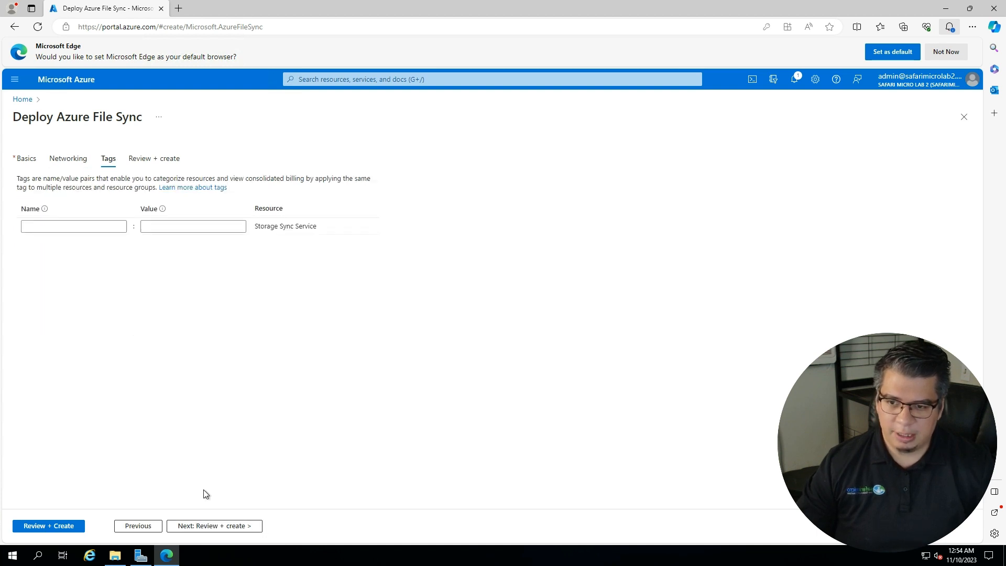
click(198, 529)
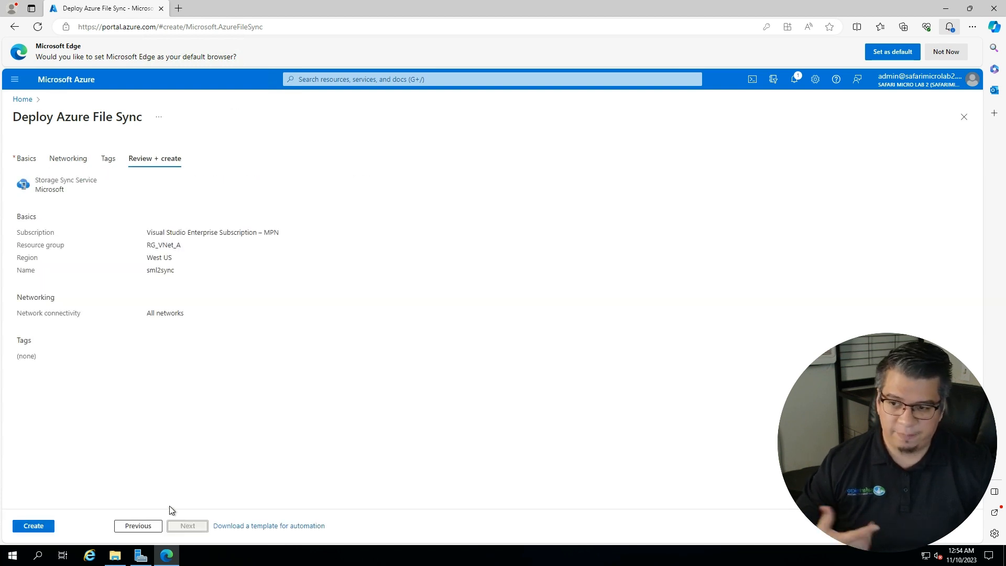
click(34, 528)
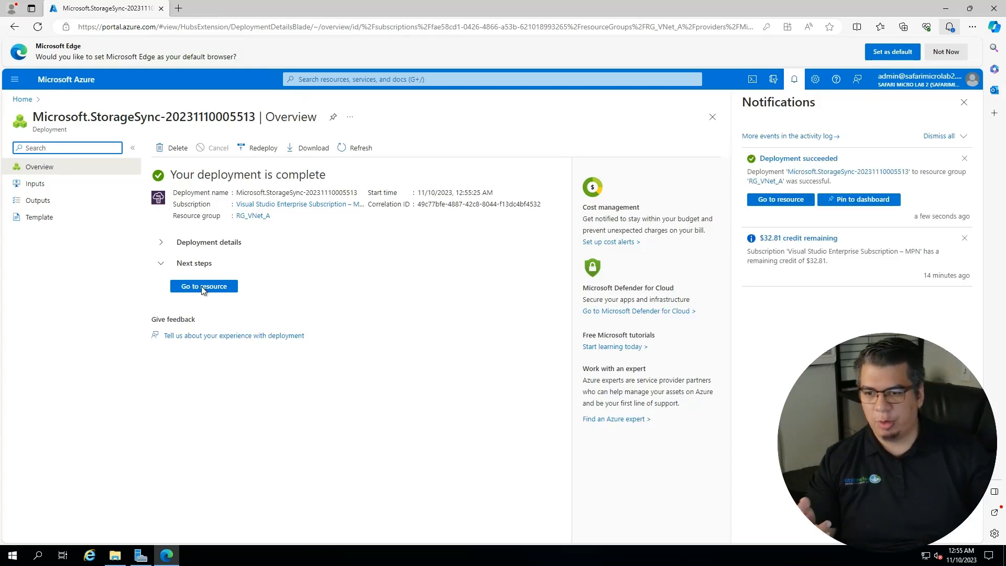
- Check sml2sync's empty Registered servers list and open the Azure File Sync agent download page
click(203, 287)
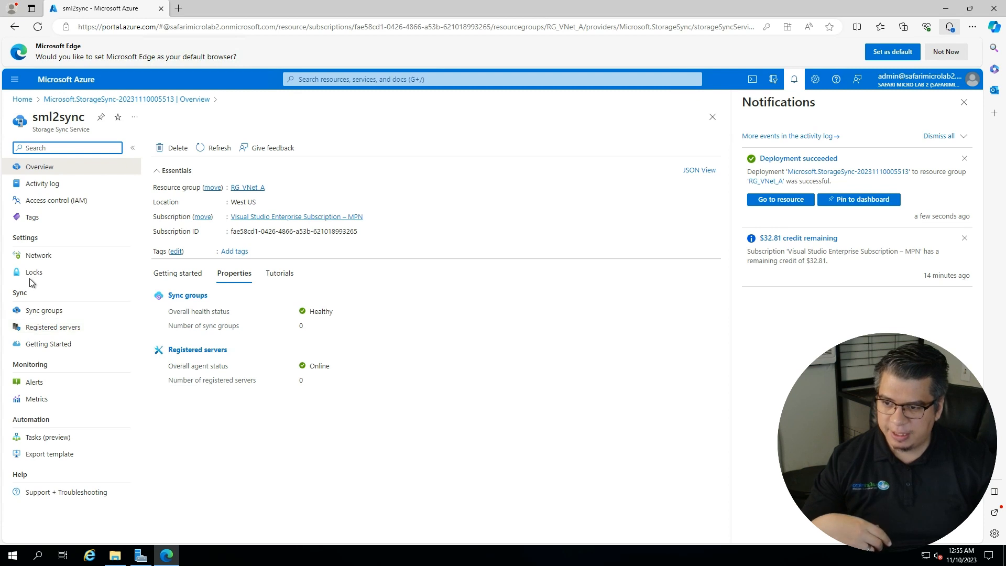
click(54, 328)
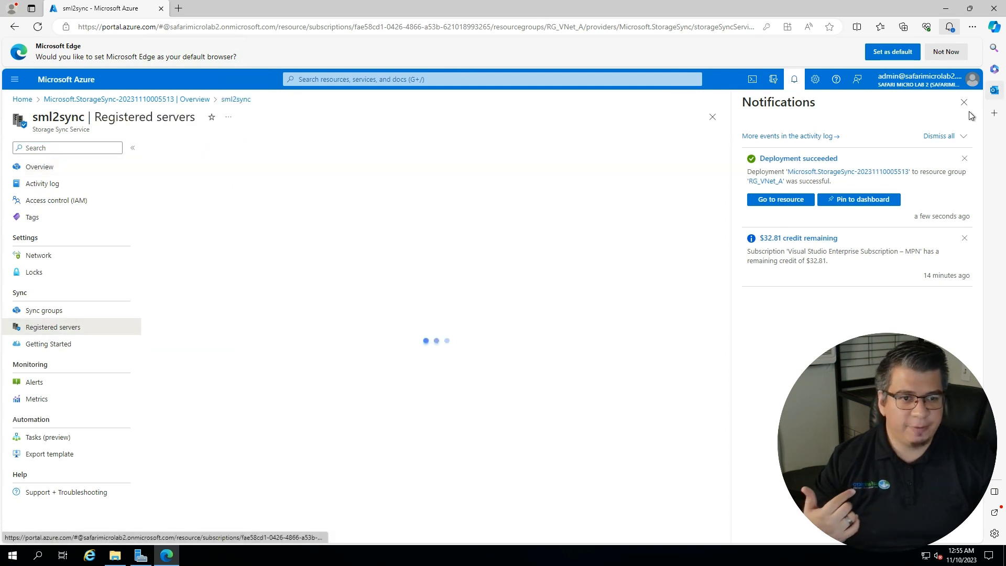
click(963, 104)
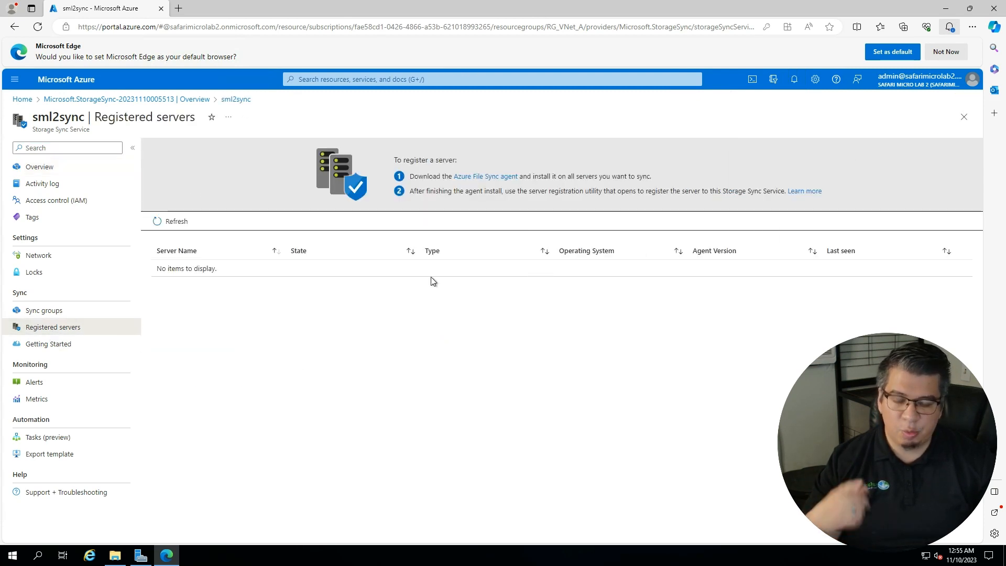
click(473, 176)
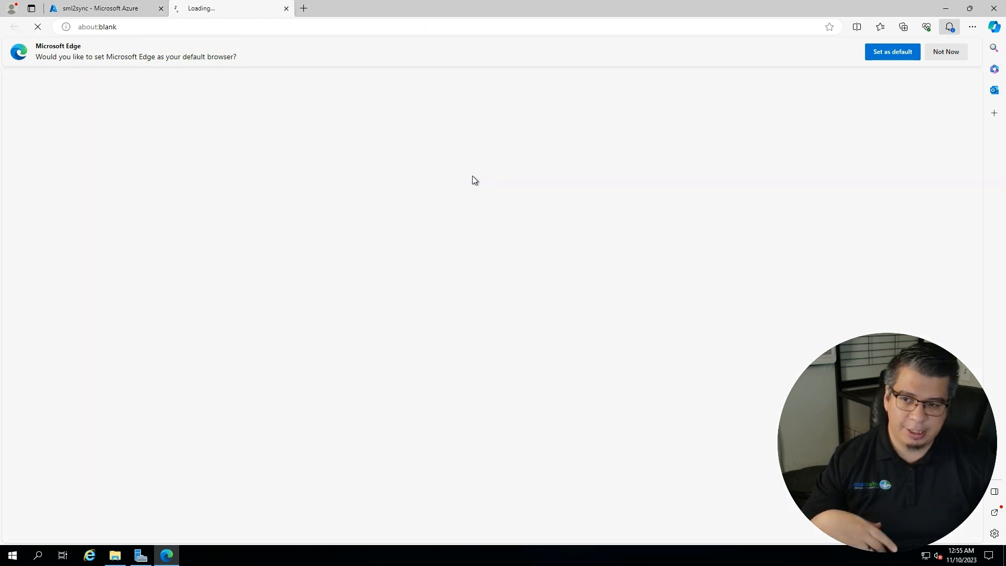
click(96, 8)
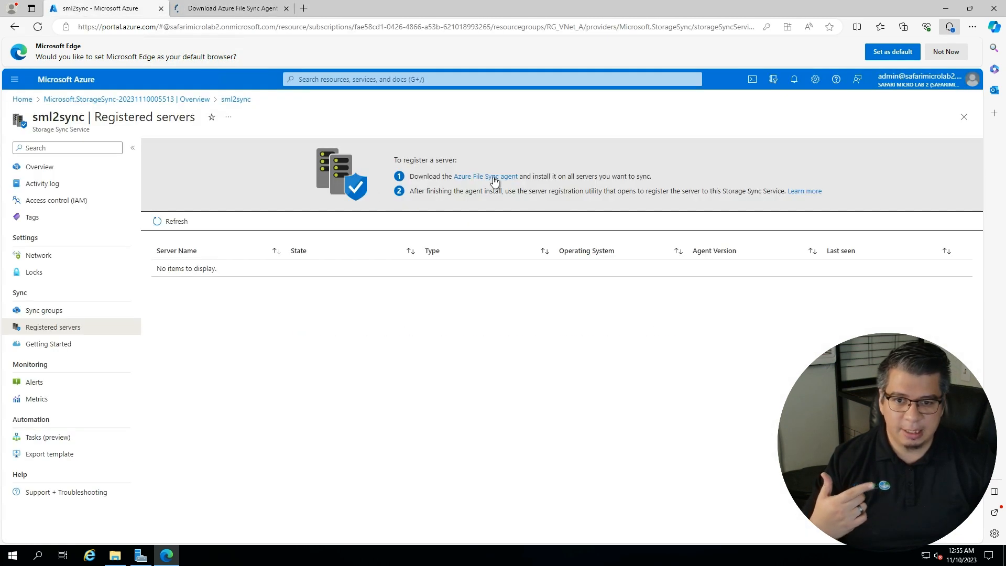
click(227, 14)
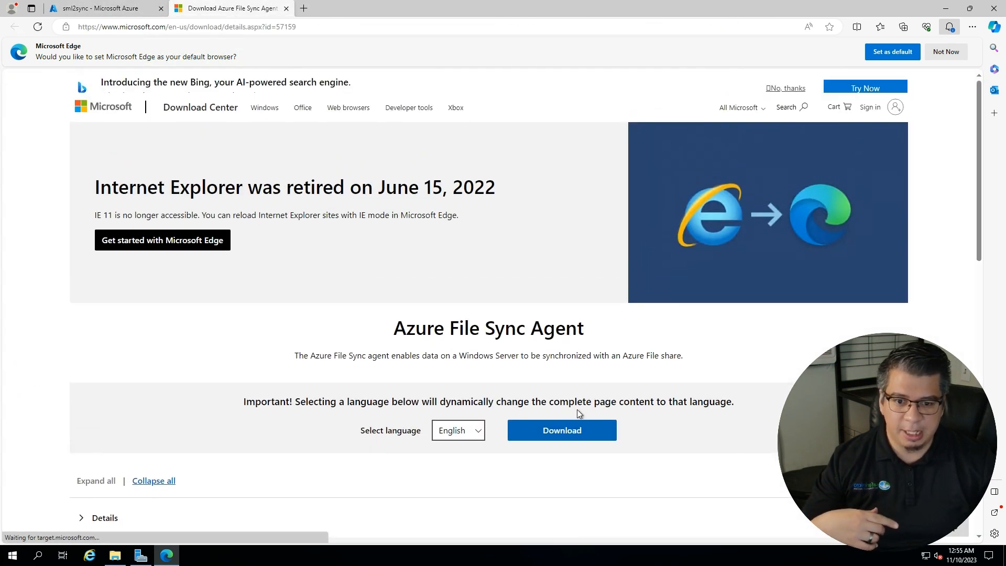
- Download StorageSyncAgent_WS2022.msi and launch its installer
click(571, 452)
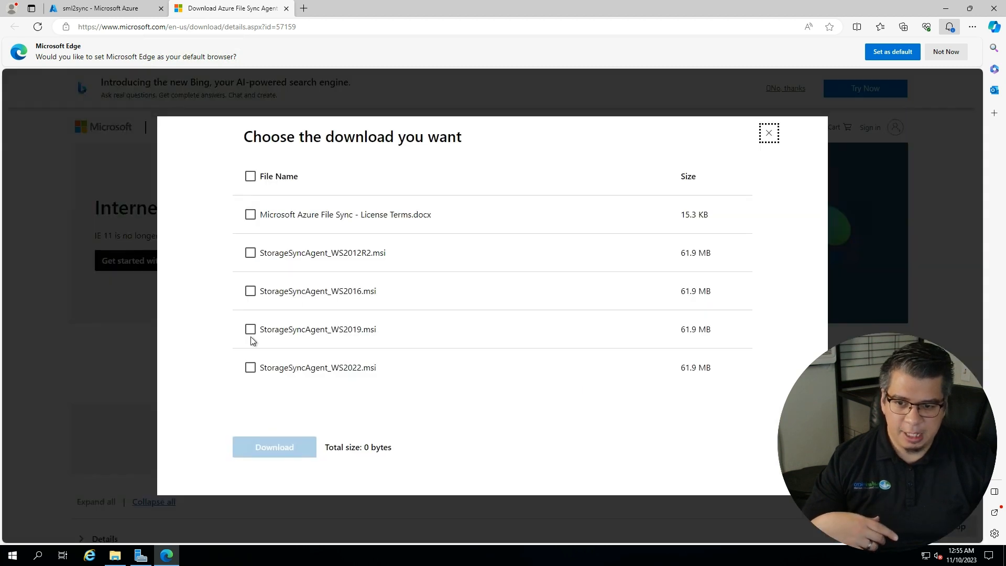
click(250, 367)
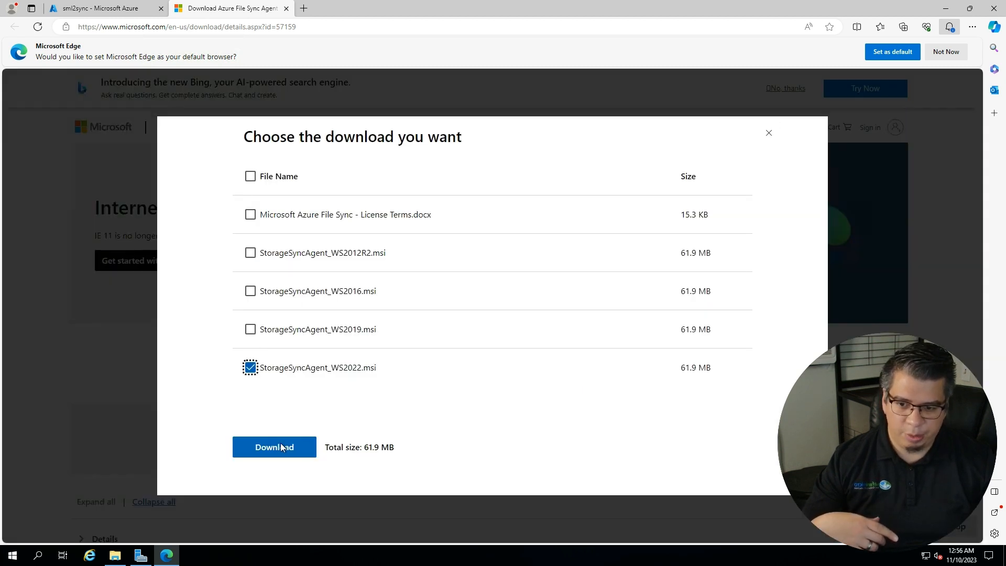
click(281, 445)
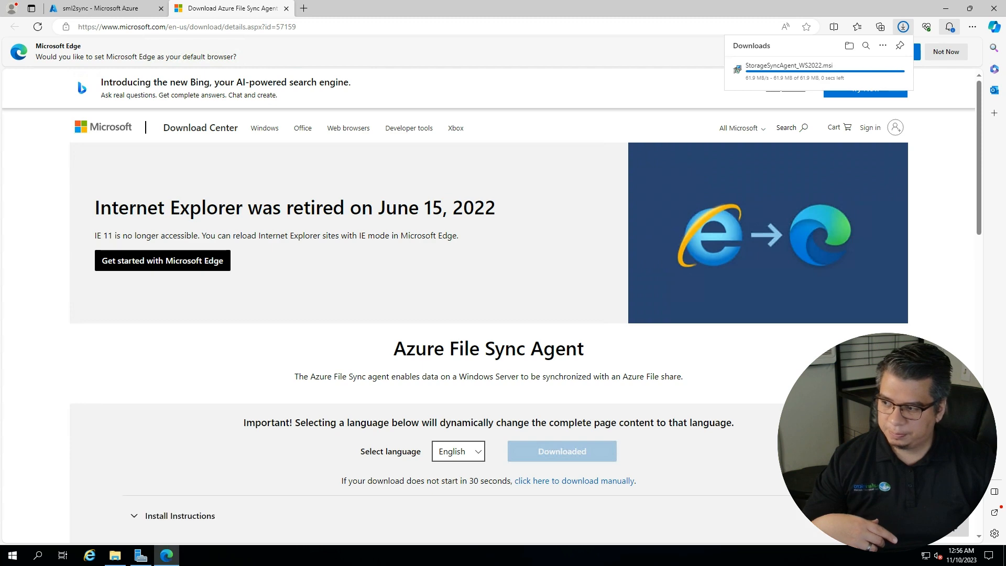
scroll(305, 420, down, 5)
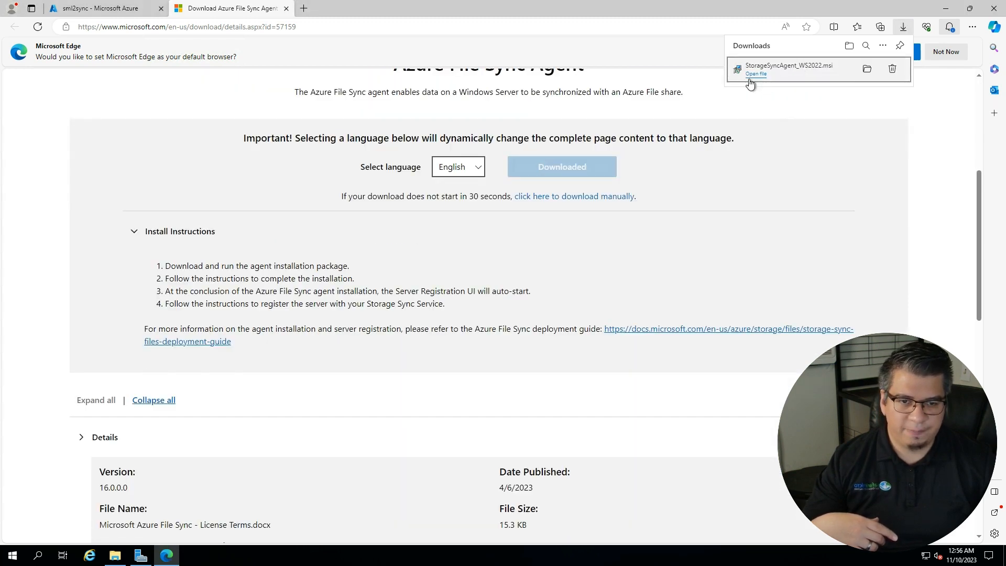
click(754, 75)
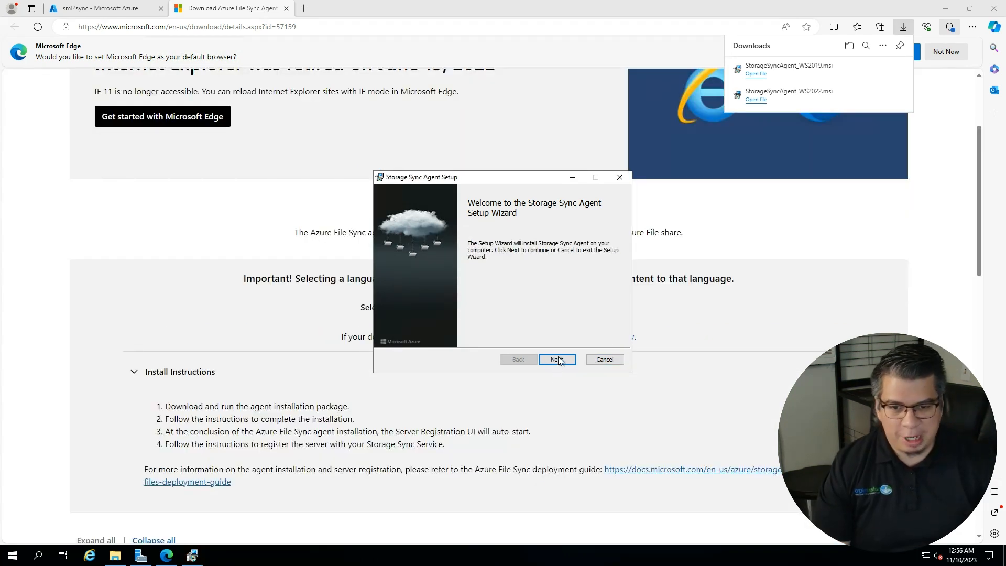
- Install the Storage Sync Agent with default location and proxy, enabling automatic agent updates
click(558, 361)
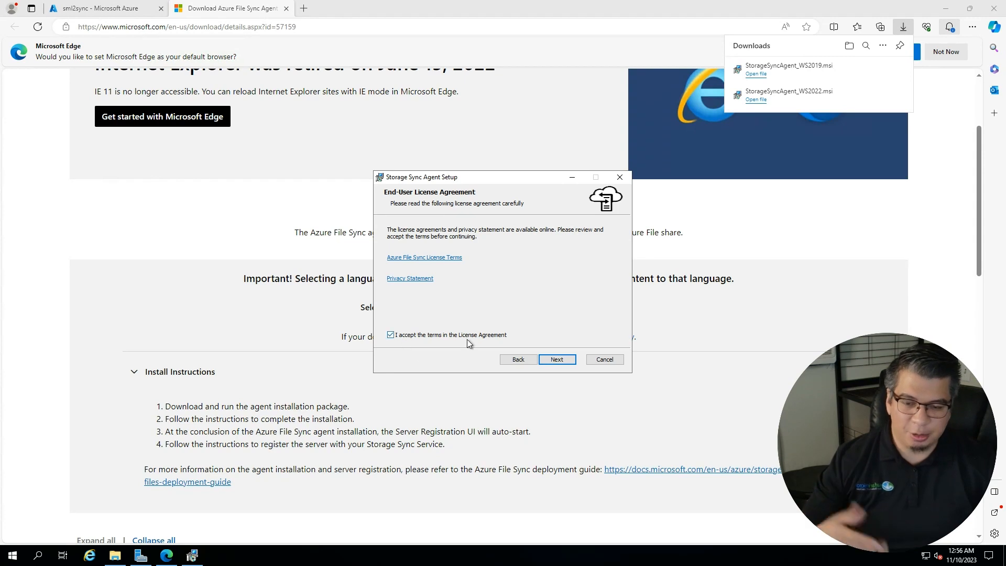
click(564, 361)
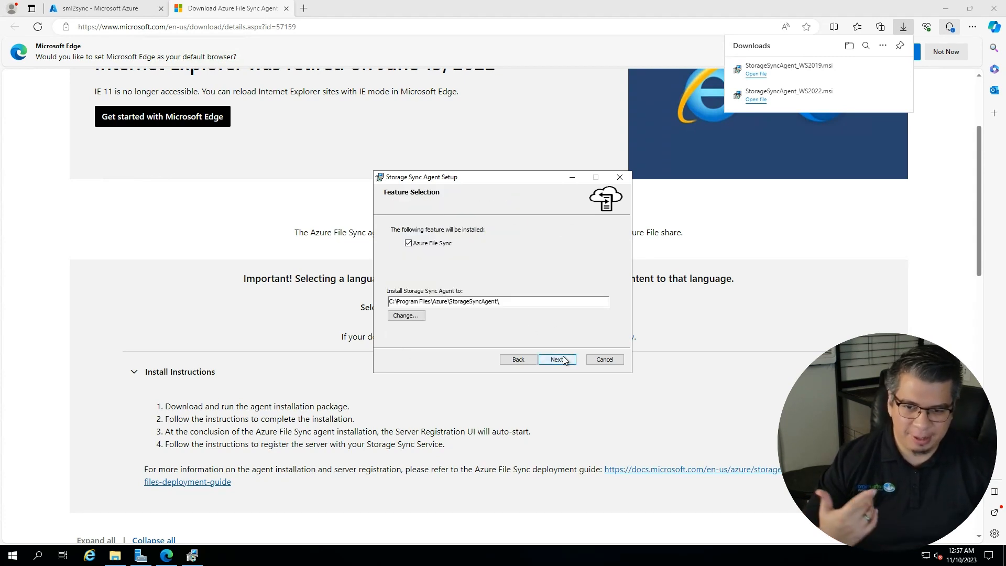
click(564, 360)
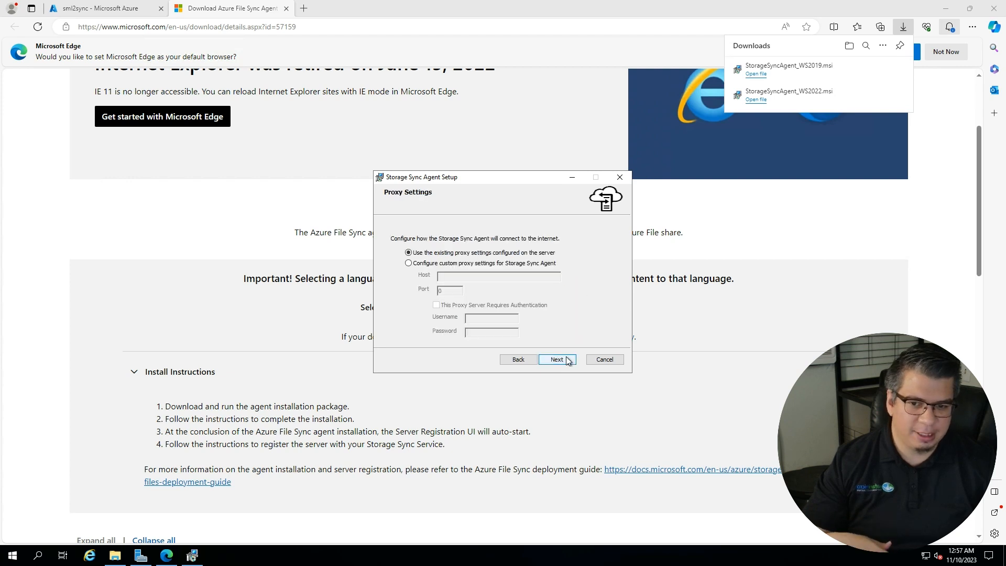
click(560, 354)
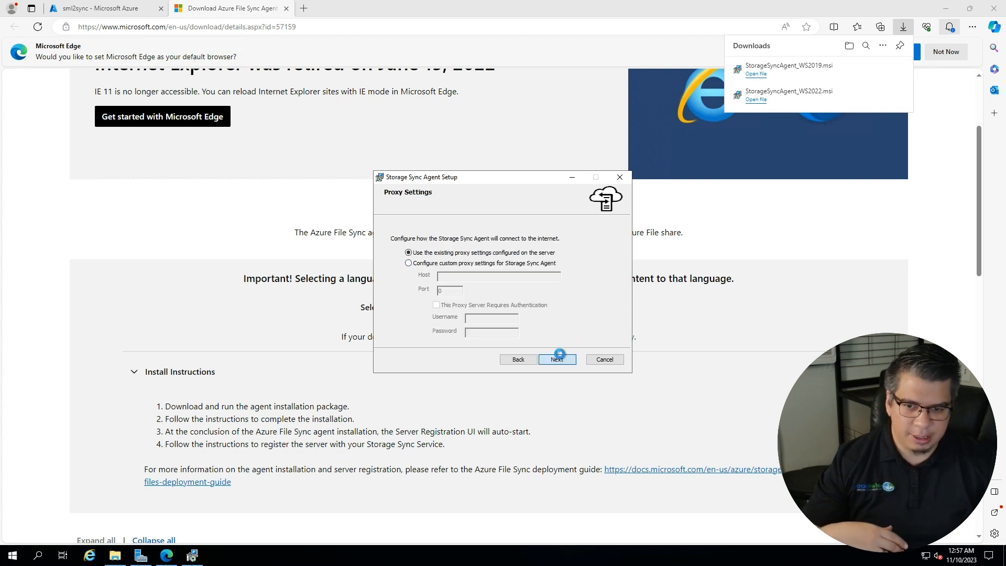
click(559, 359)
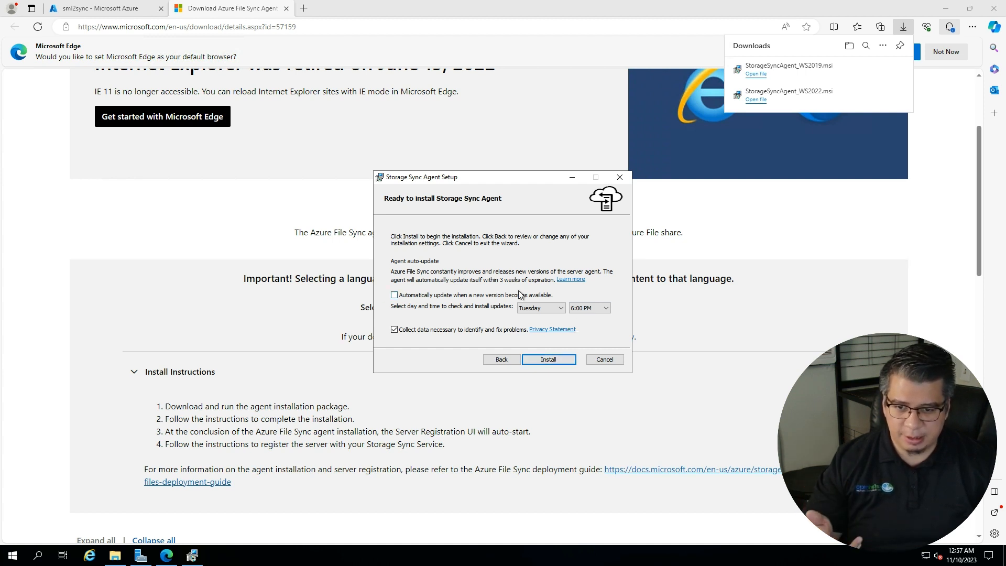
click(395, 295)
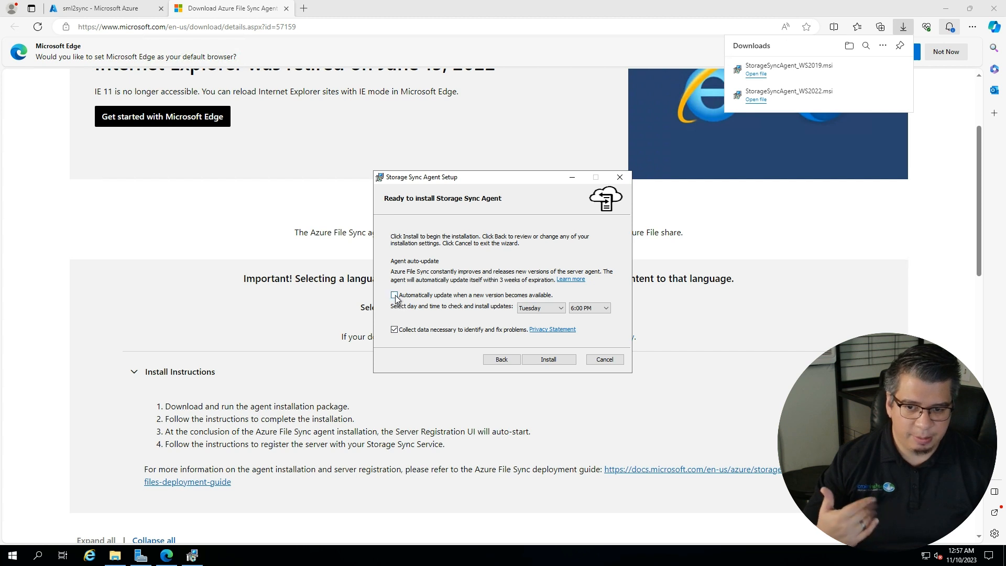
click(549, 359)
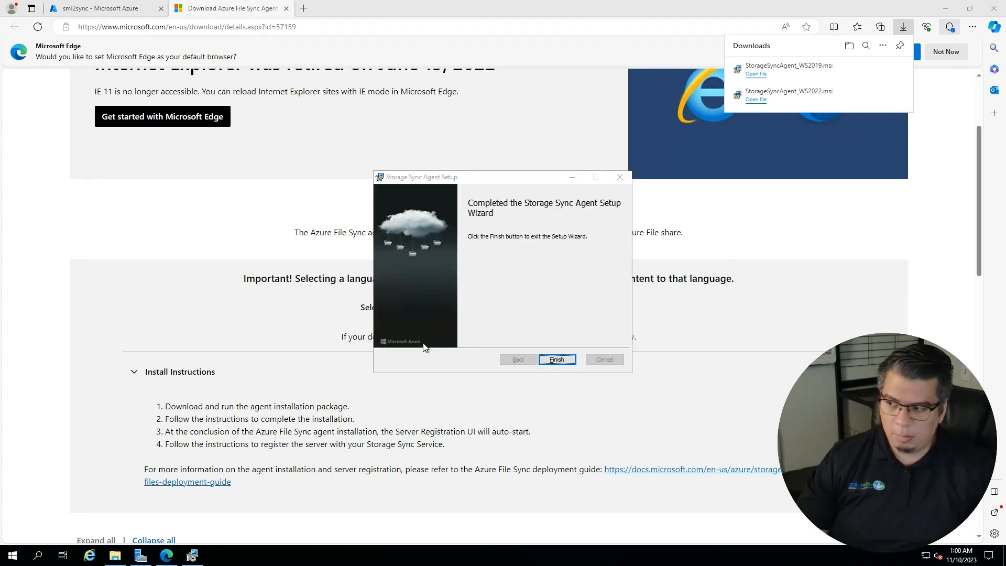
click(556, 359)
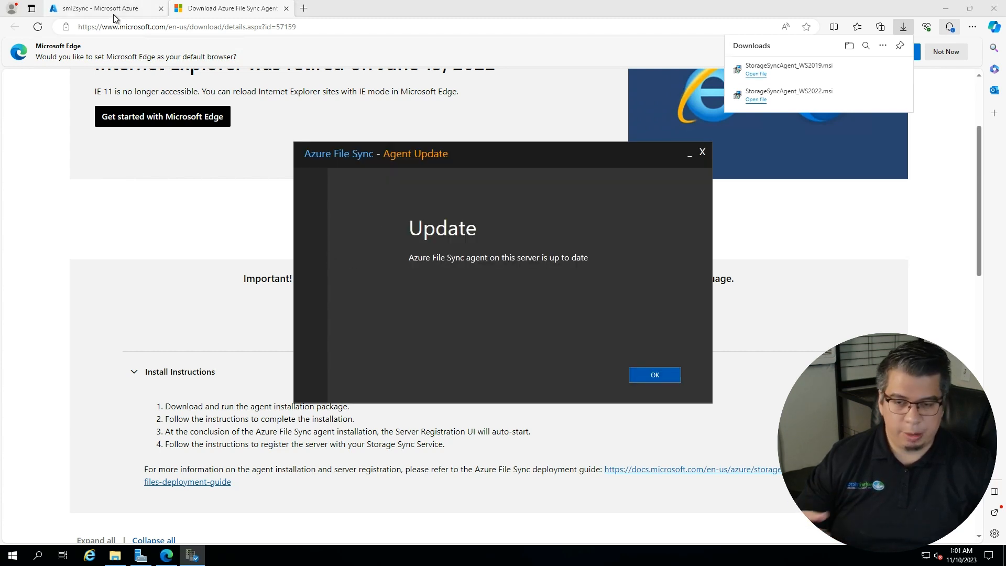
- Dismiss the agent up-to-date notice and sign in to Azure with the admin account e-mail and password
click(667, 377)
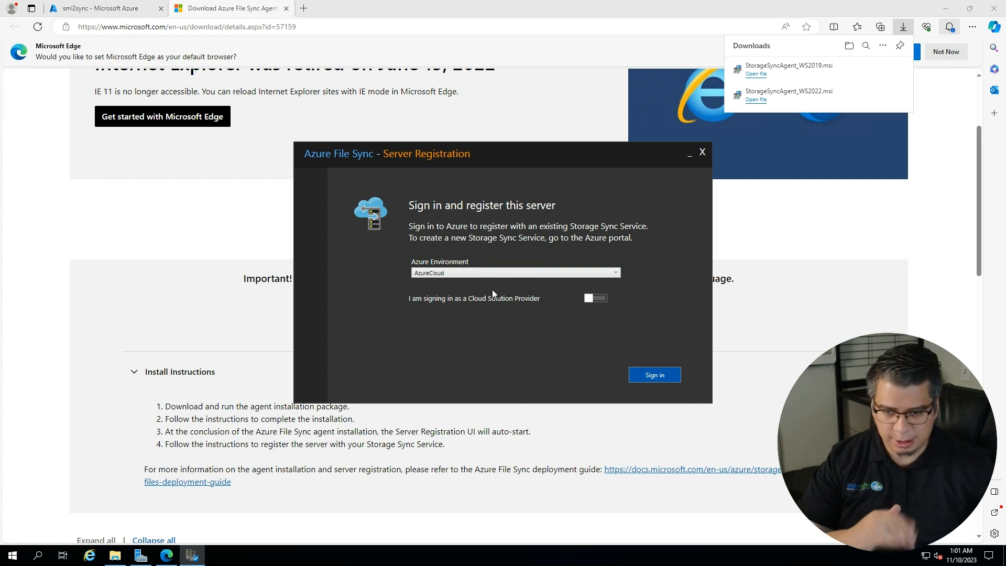
click(668, 373)
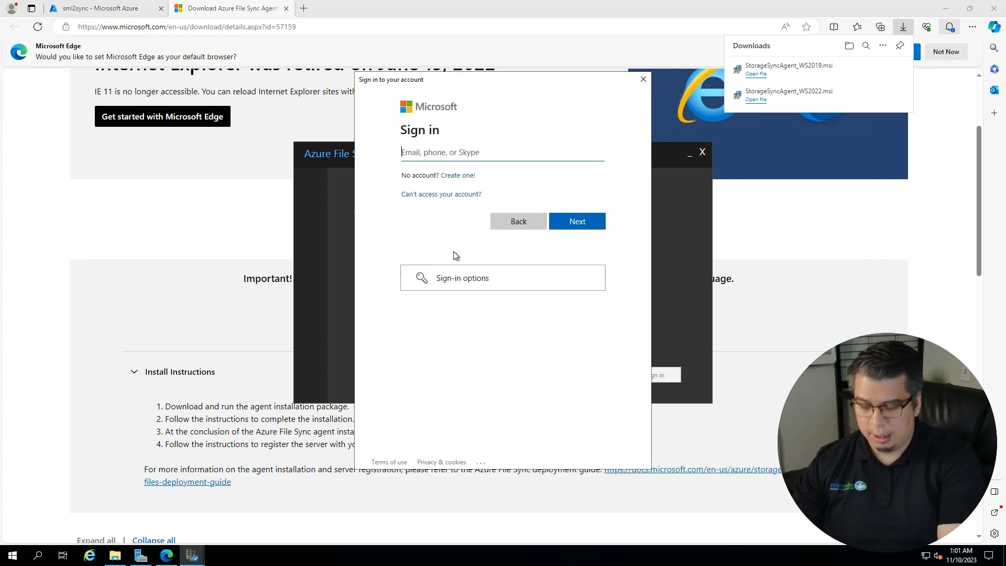
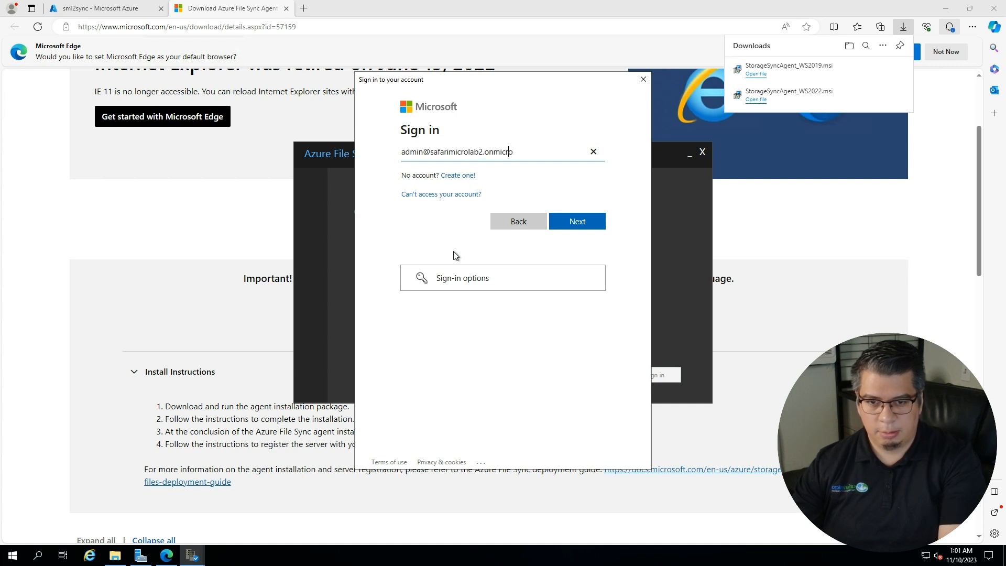
key(Return)
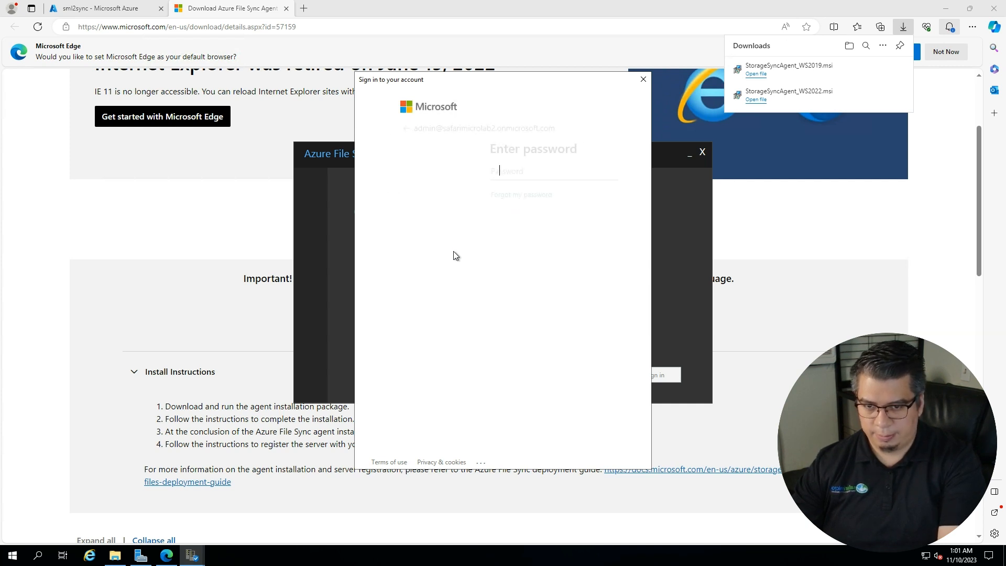
text(•••)
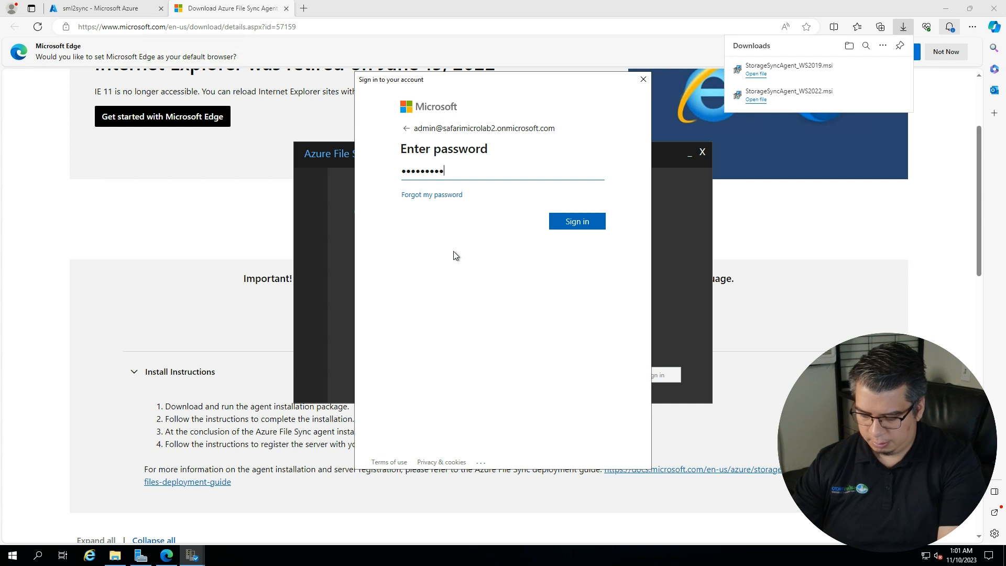
text(••••••••••)
key(Return)
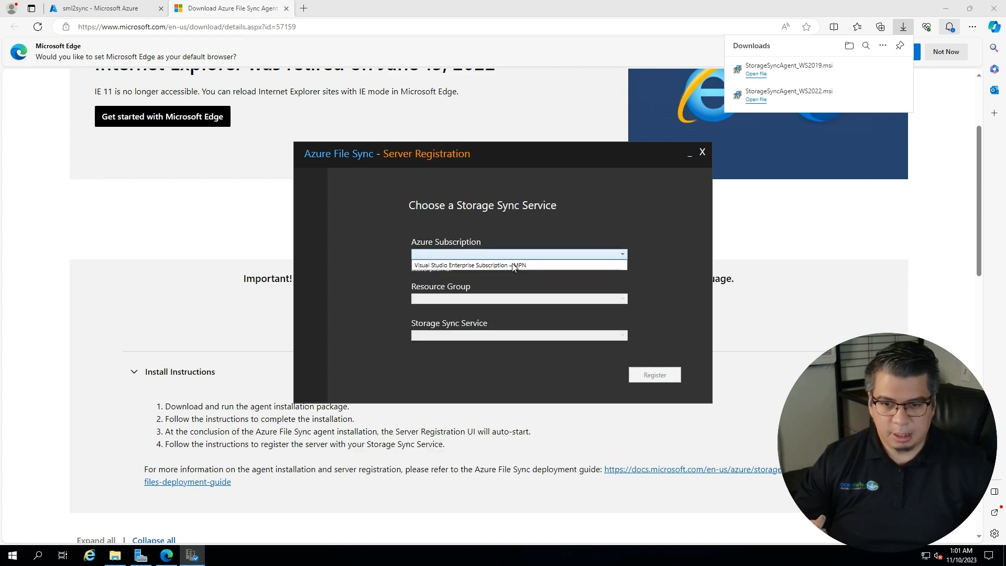
- Register the server to Storage Sync Service sml2sync in resource group RG_VNet_A, then close the window
click(475, 300)
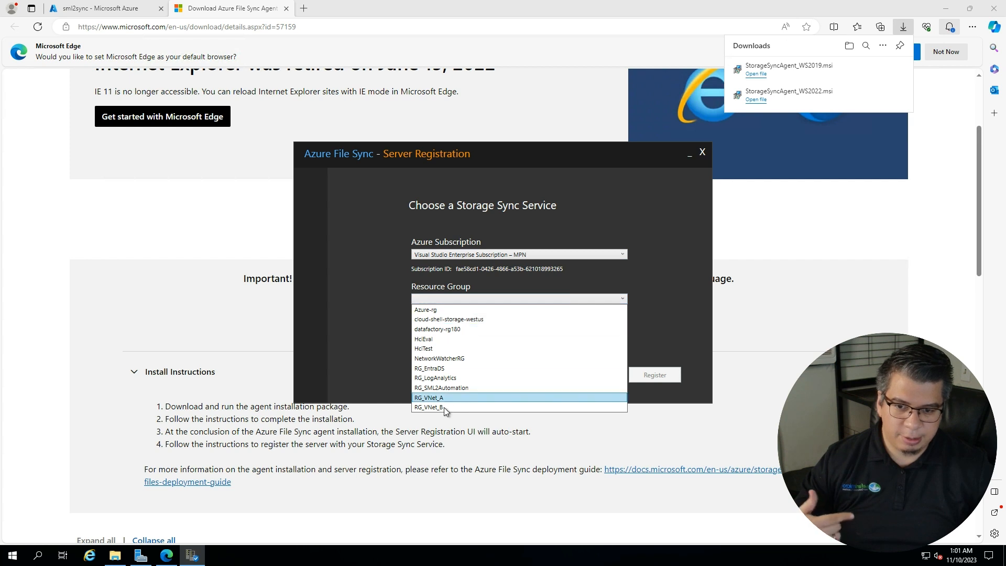
click(470, 334)
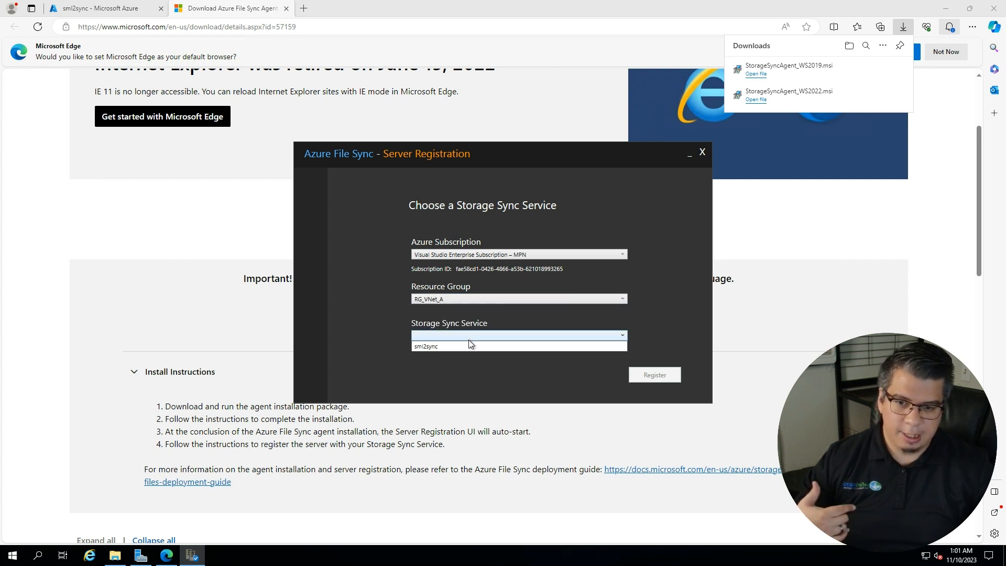
click(435, 347)
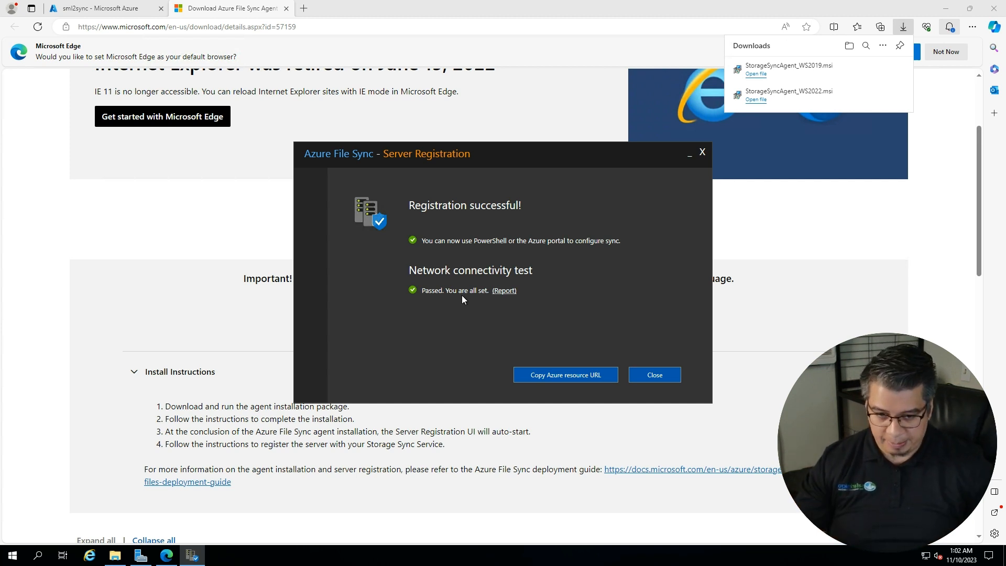
click(654, 376)
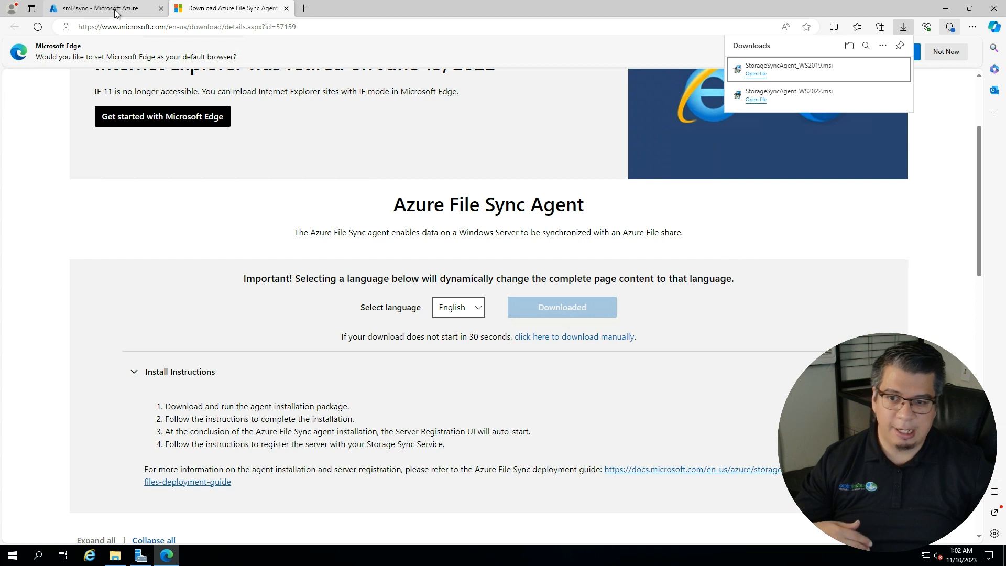
- Refresh sml2sync's registered servers to confirm DC-A.domaina.com is Online, then start a new sync group
click(115, 10)
click(162, 221)
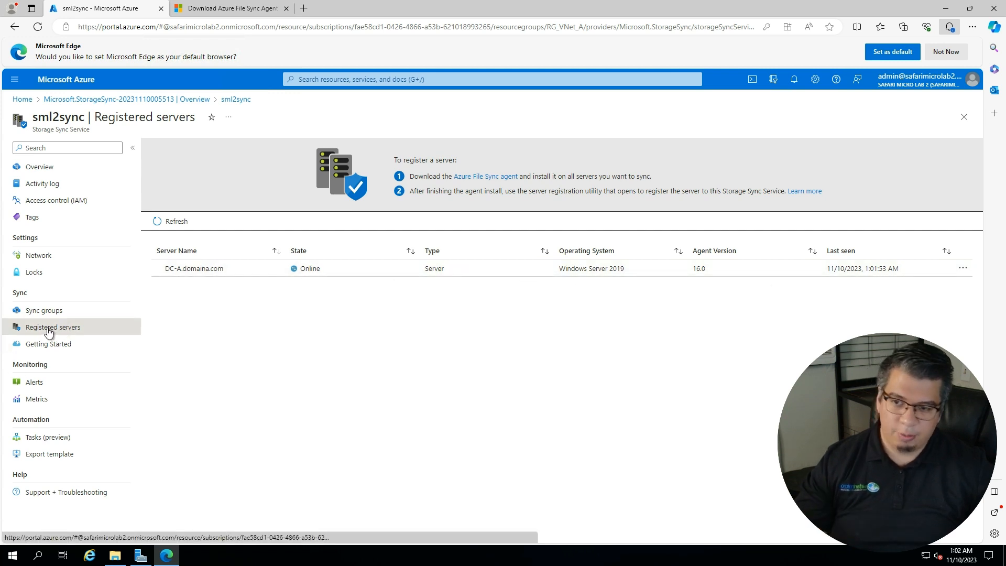
click(45, 312)
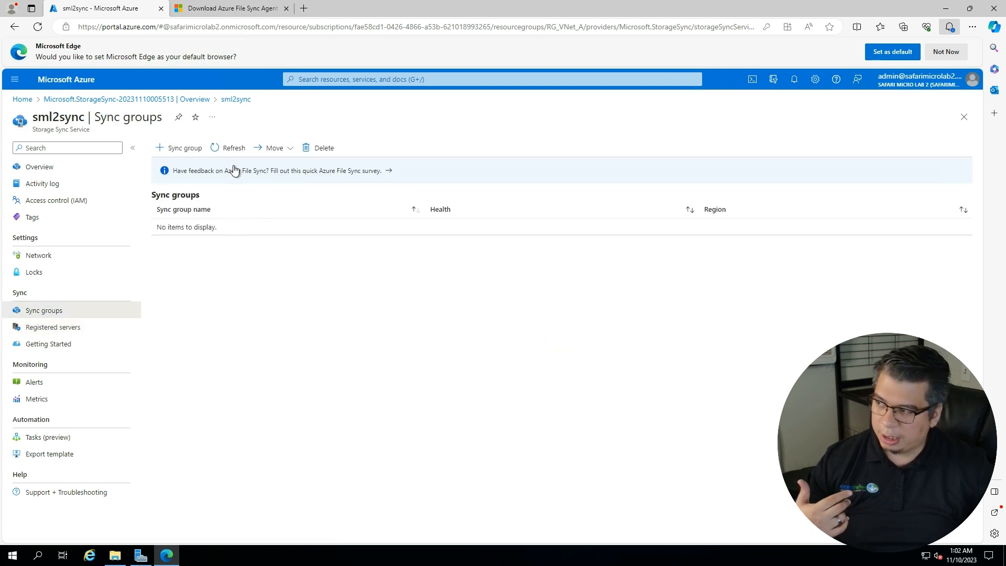
click(187, 149)
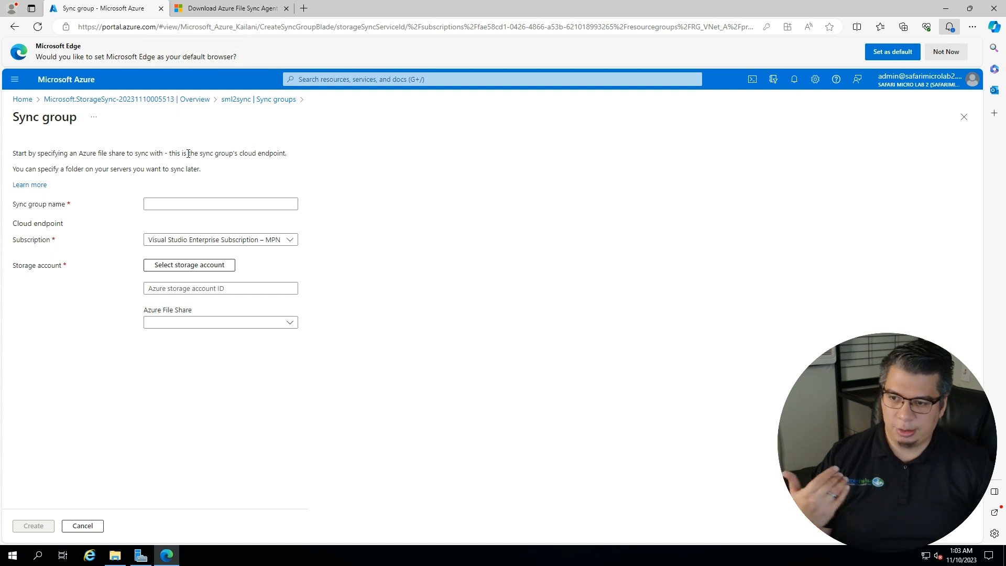
- Create sync group SML2files with storage account sml2filesb and Azure file share sml2files
click(216, 201)
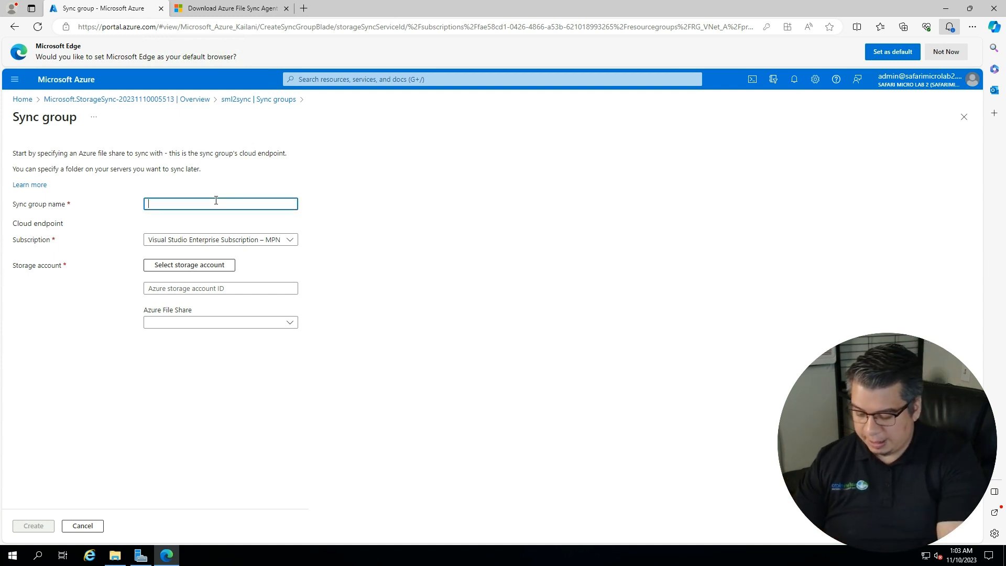
text(SML2files)
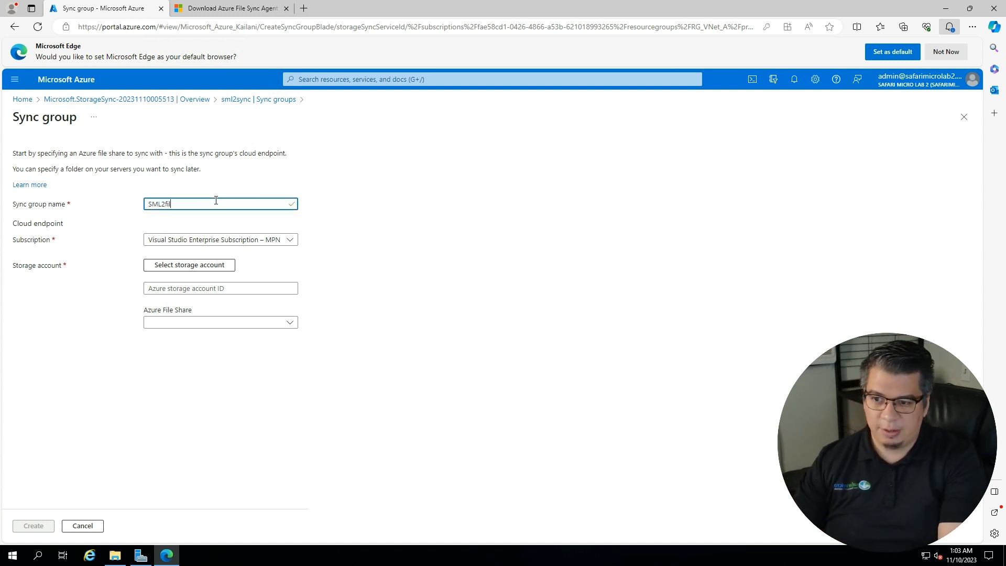
click(191, 269)
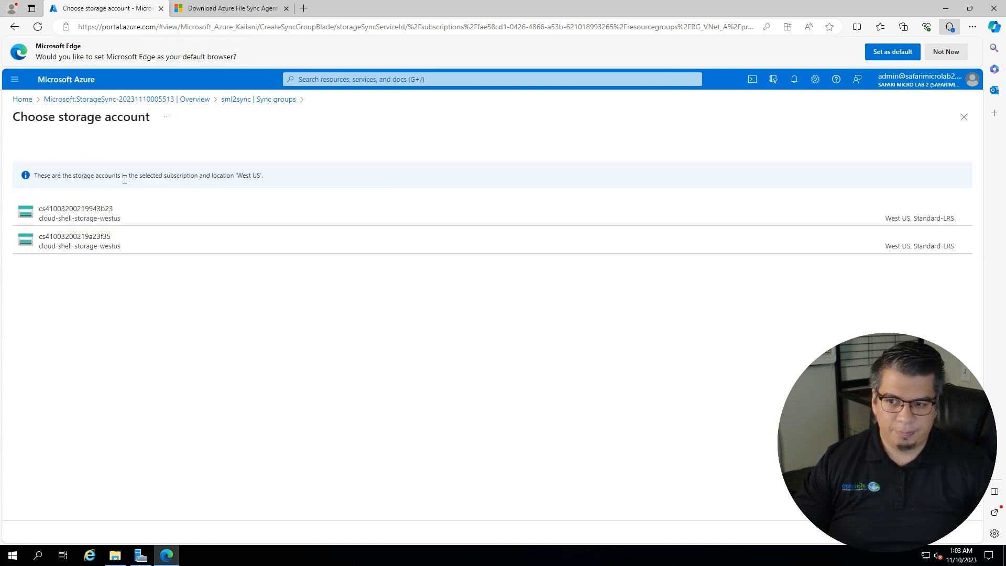
drag(124, 176, 127, 177)
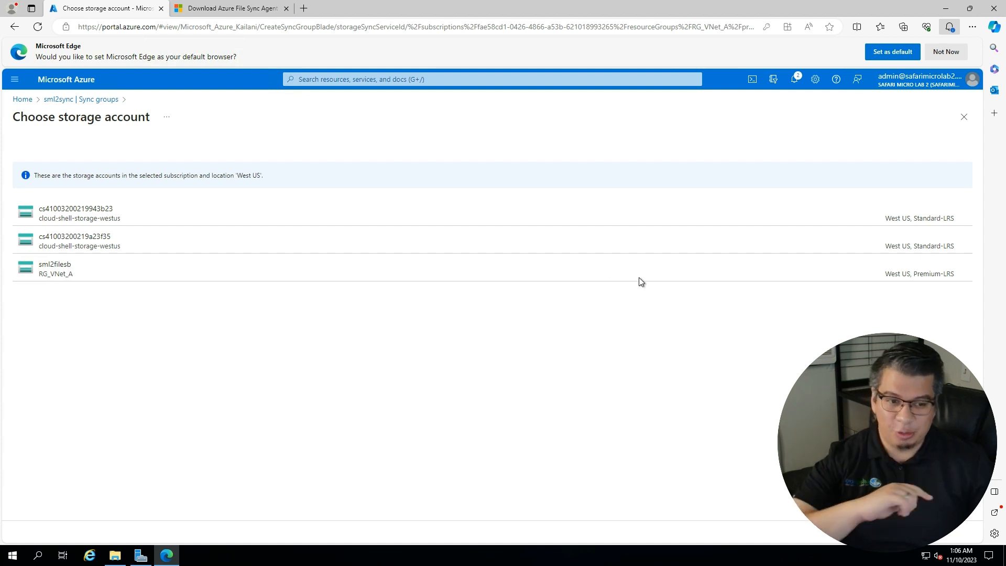
click(83, 271)
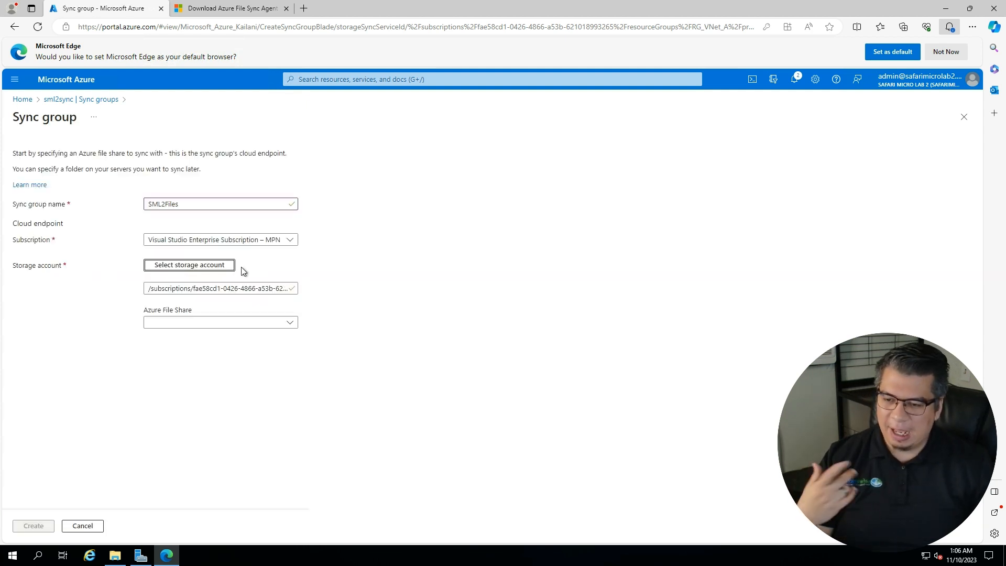
click(185, 325)
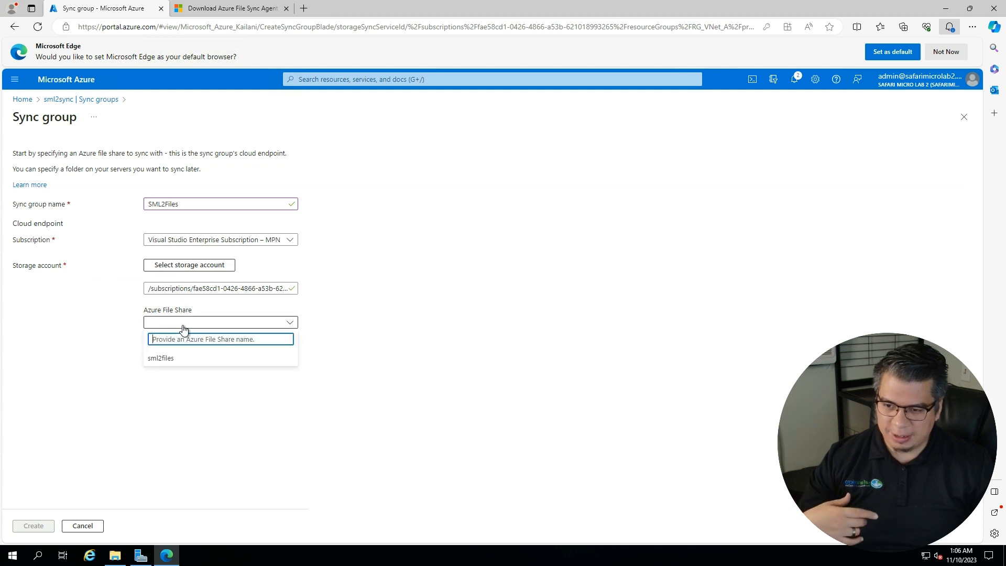
click(160, 358)
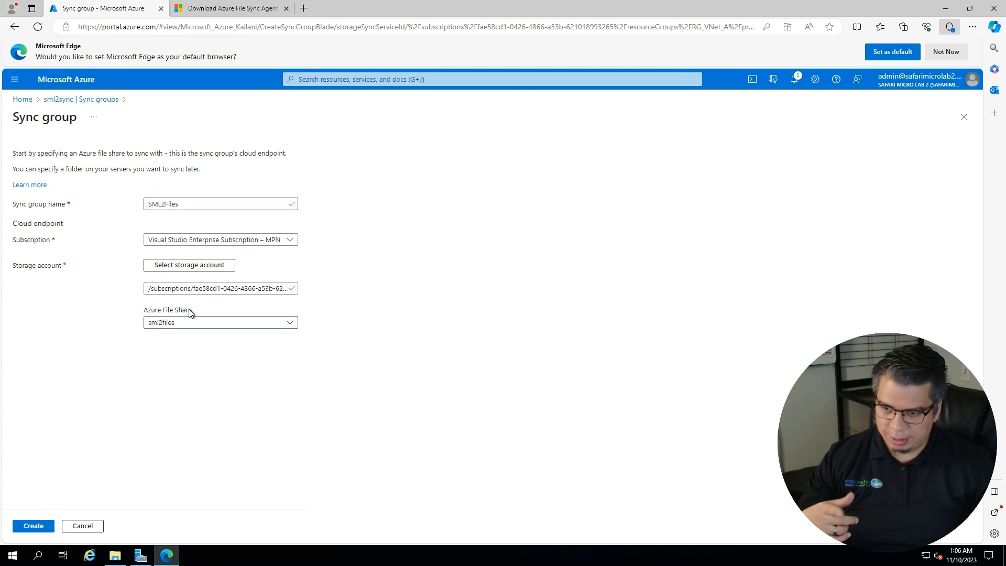
click(34, 526)
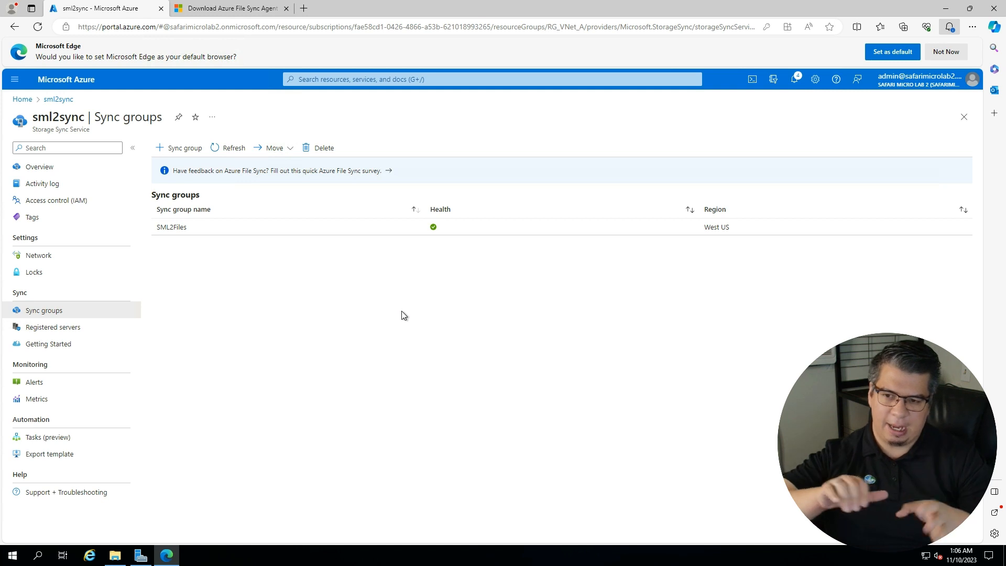
- Open sync group SML2Files, wait for cloud endpoint sml2files to show Succeeded, then add a server endpoint
click(173, 228)
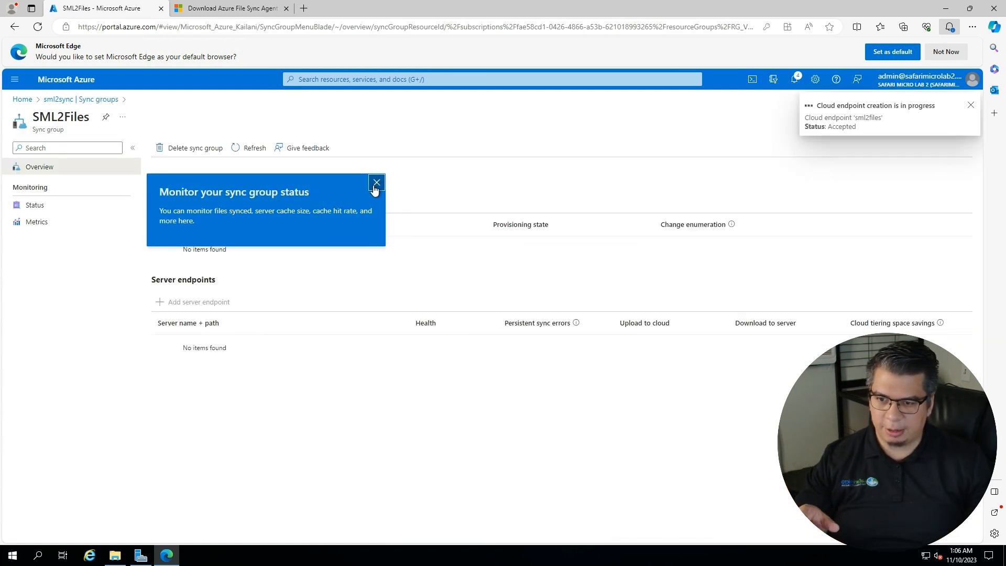
click(376, 182)
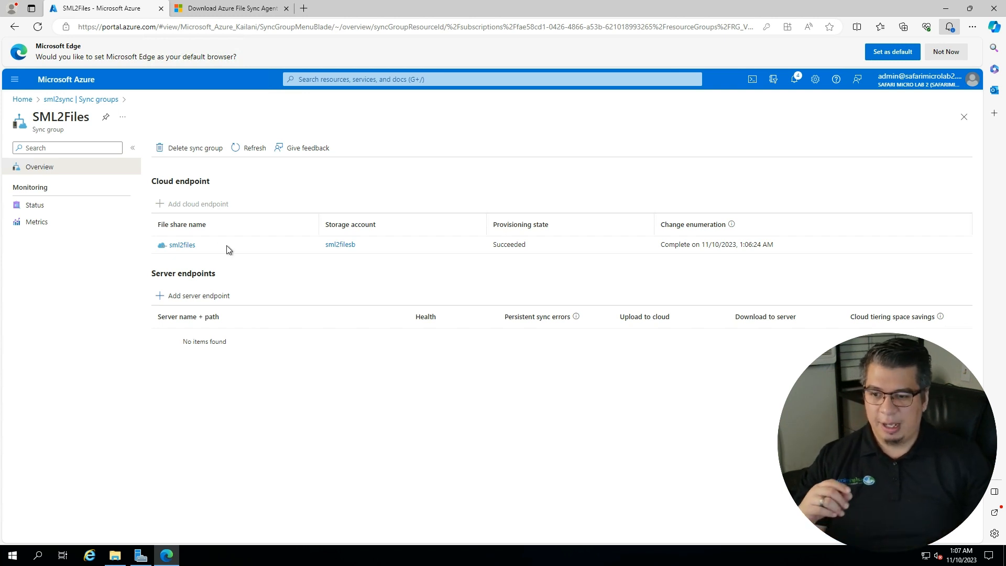
click(186, 293)
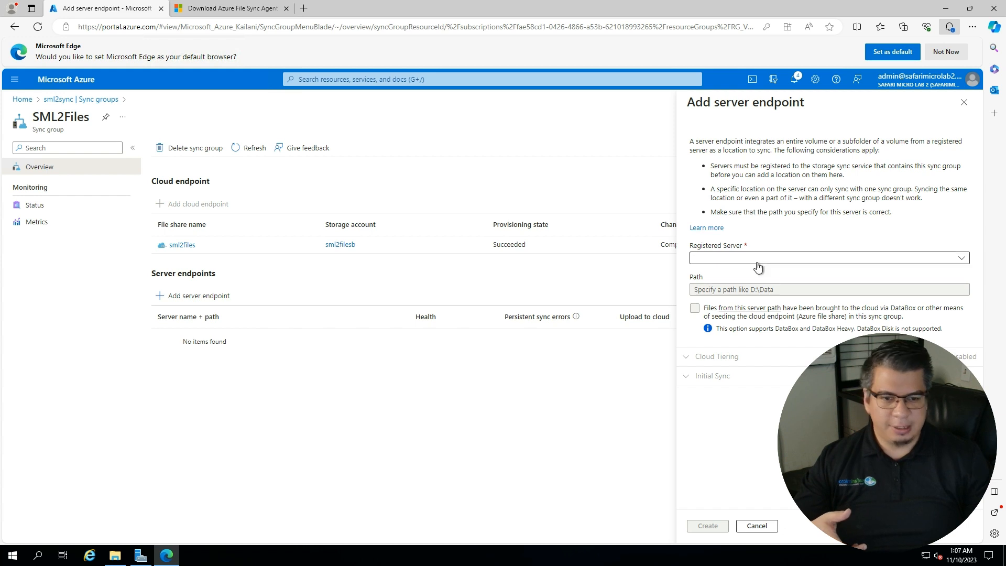
- Select DC-A.domaina.com as the registered server, review the initial sync options, and leave Path empty
click(759, 257)
click(723, 270)
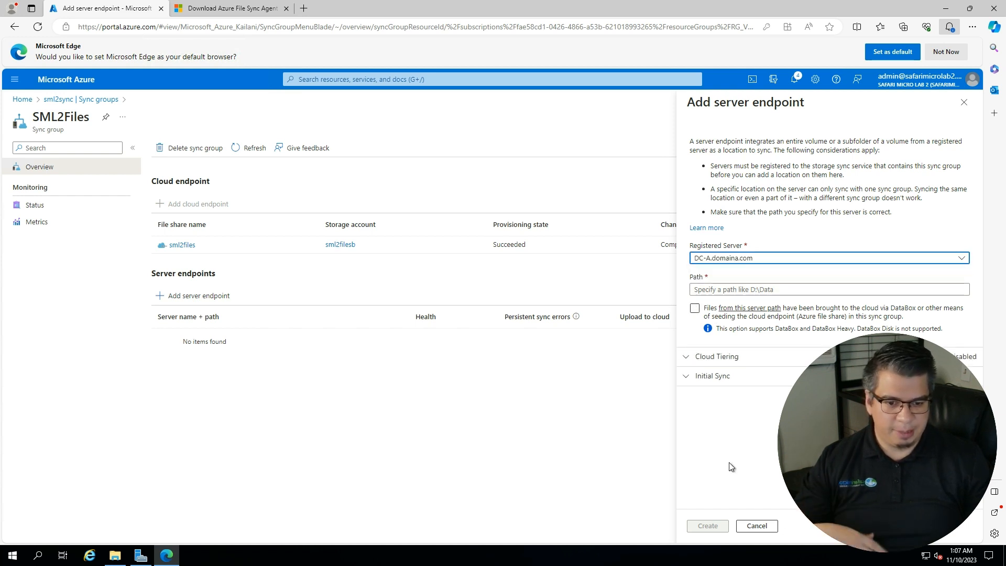
click(696, 377)
scroll(723, 461, down, 1)
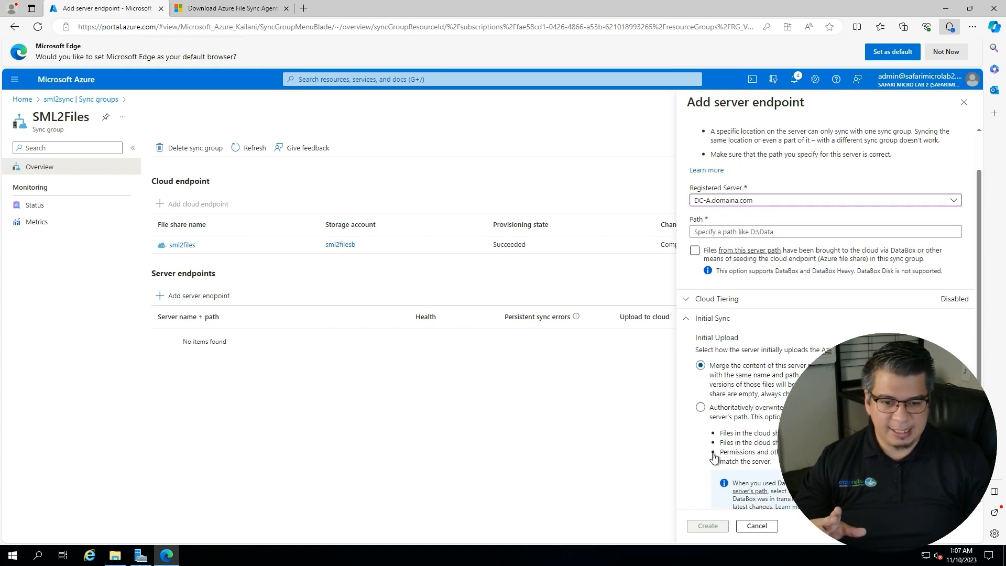
scroll(738, 469, down, 1)
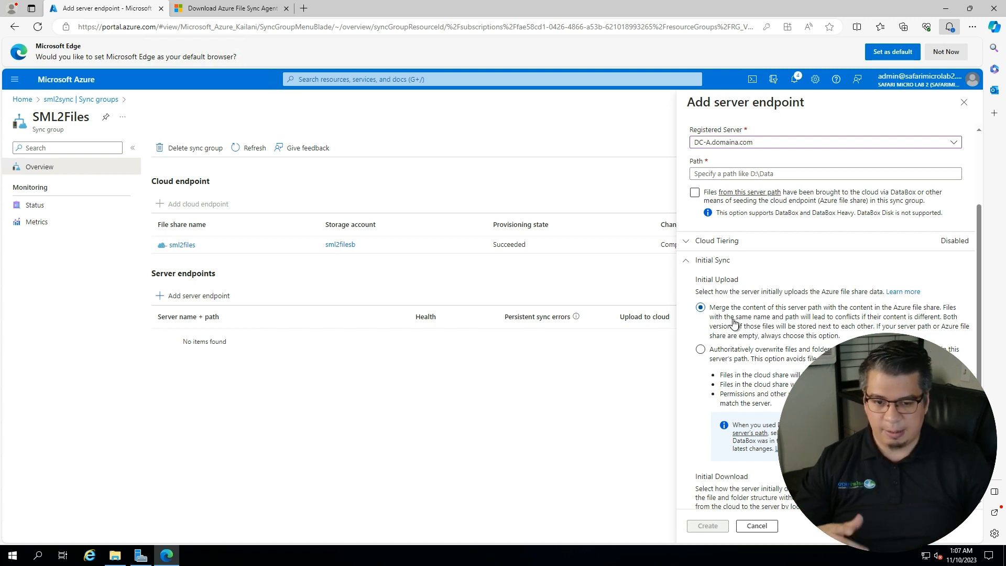
scroll(754, 367, up, 3)
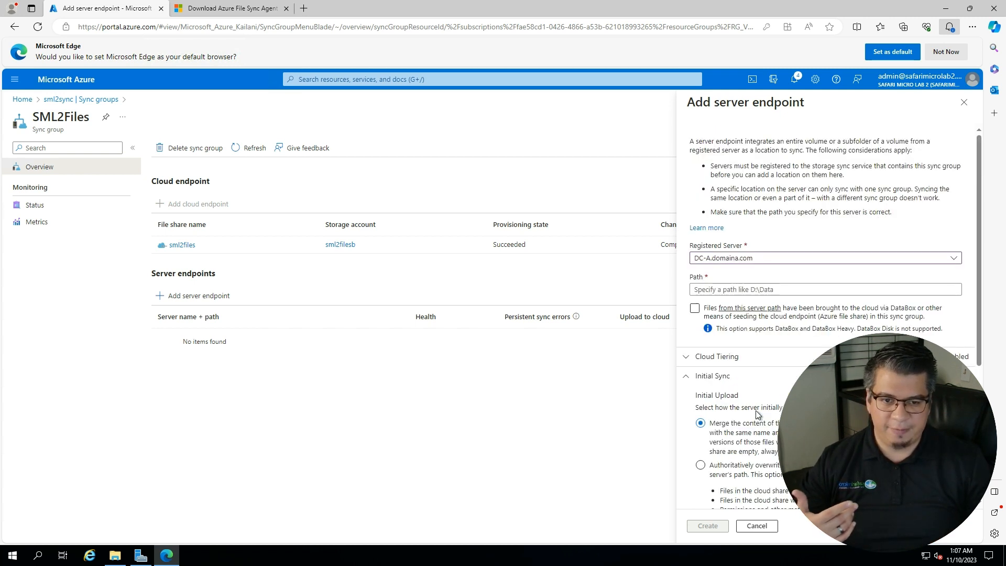
click(752, 290)
text(c)
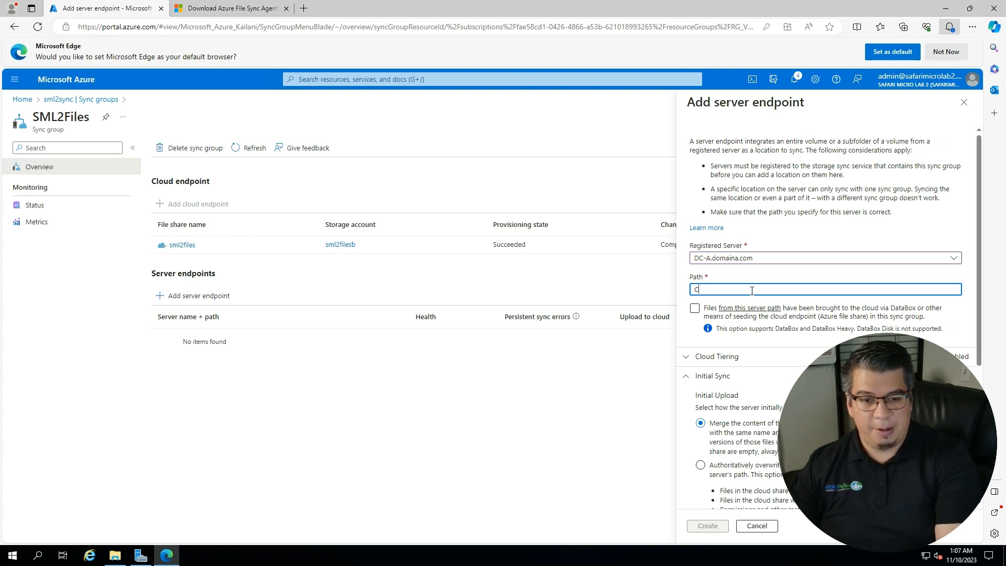
key(BackSpace)
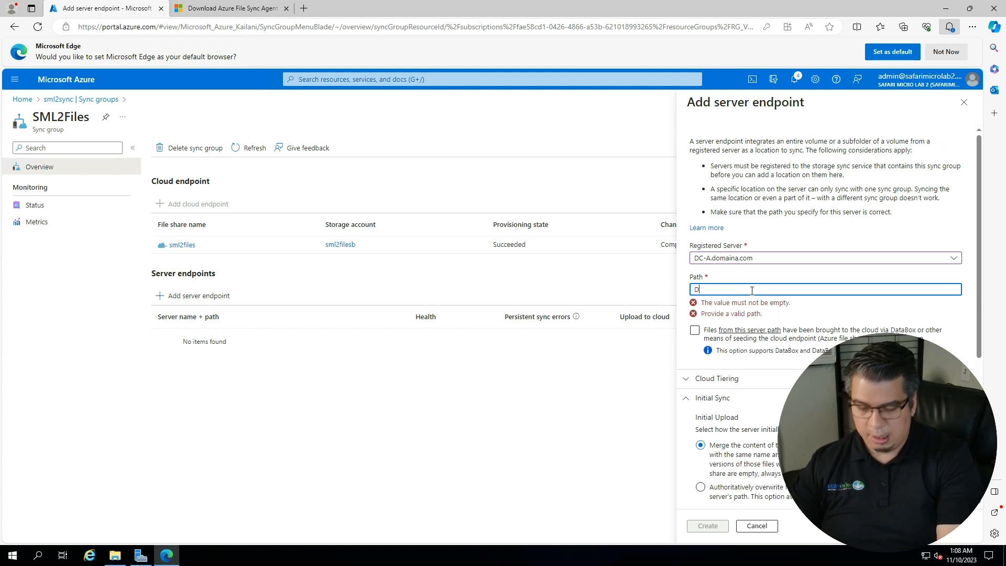
- Copy the D:\SML2Files folder path from File Explorer and paste it into the endpoint's Path field
click(115, 554)
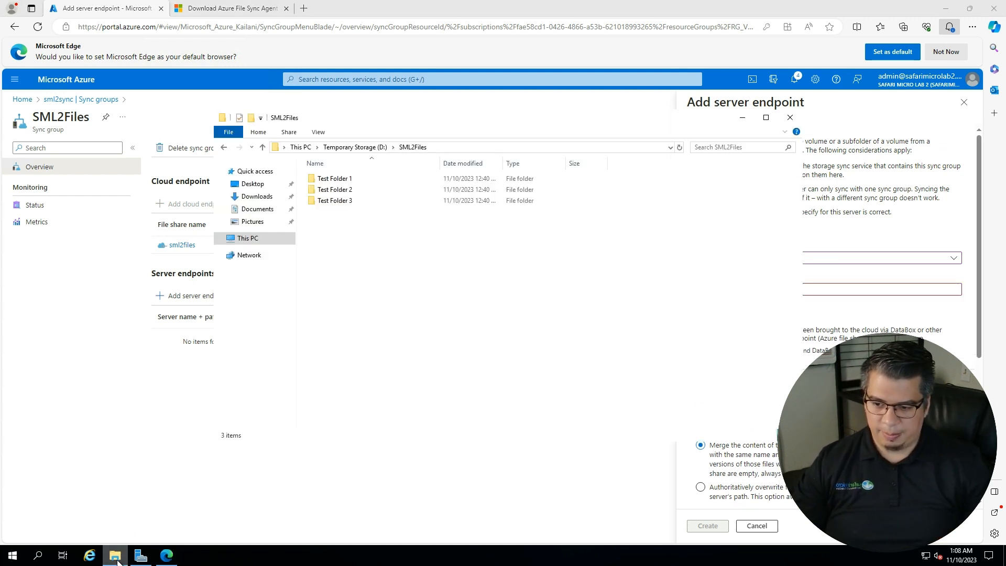
click(241, 239)
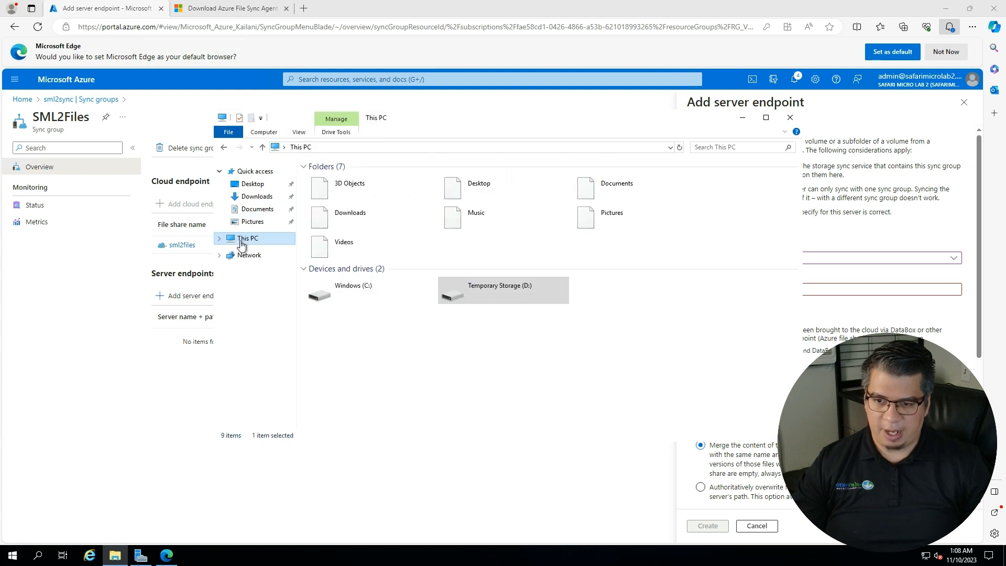
double_click(507, 288)
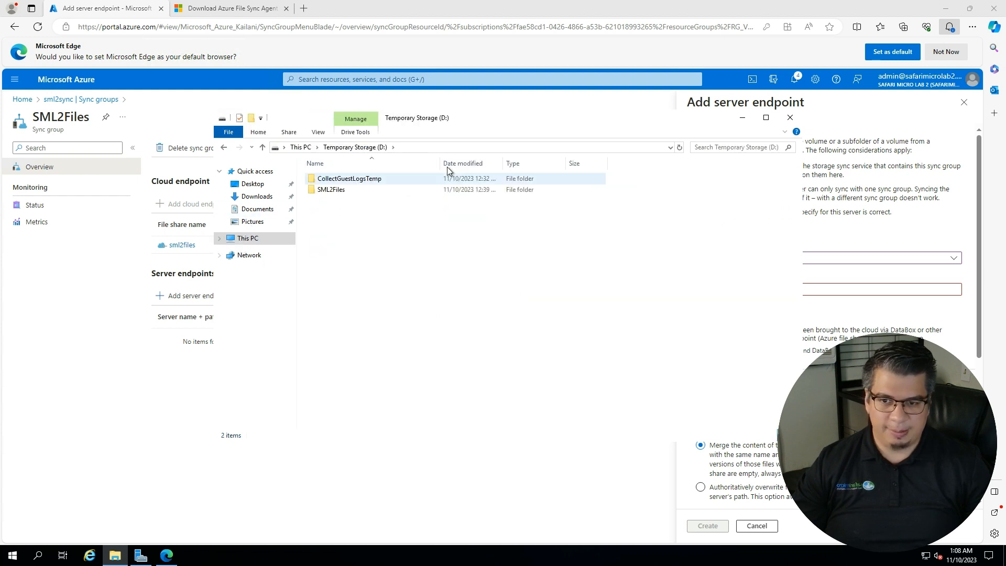
double_click(343, 188)
click(471, 147)
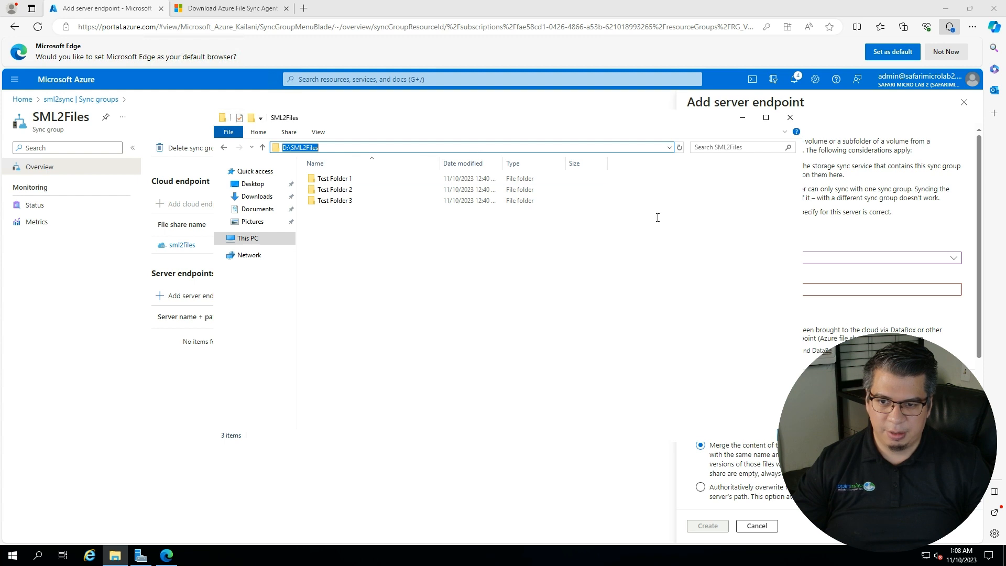
key(ctrl+c)
click(896, 322)
key(ctrl+v)
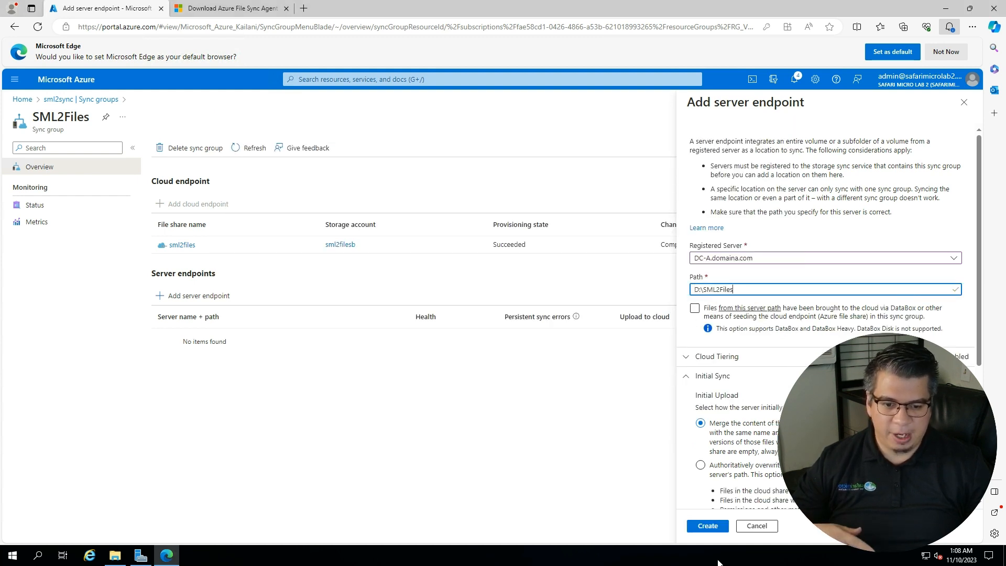
- Create server endpoint DC-A.domaina.com + D:\SML2Files, check its pending sync status, then open cloud endpoint sml2files
click(707, 526)
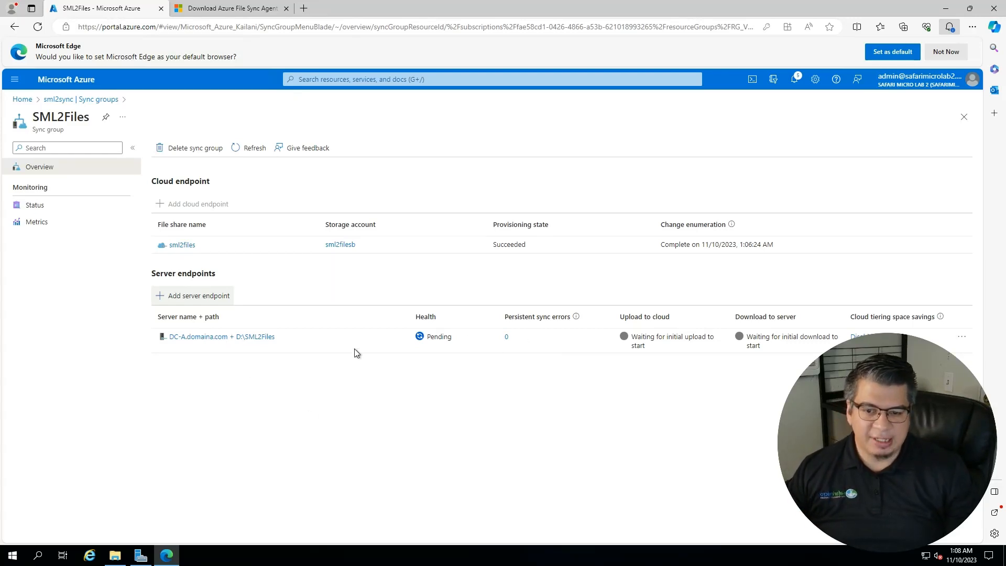
click(187, 338)
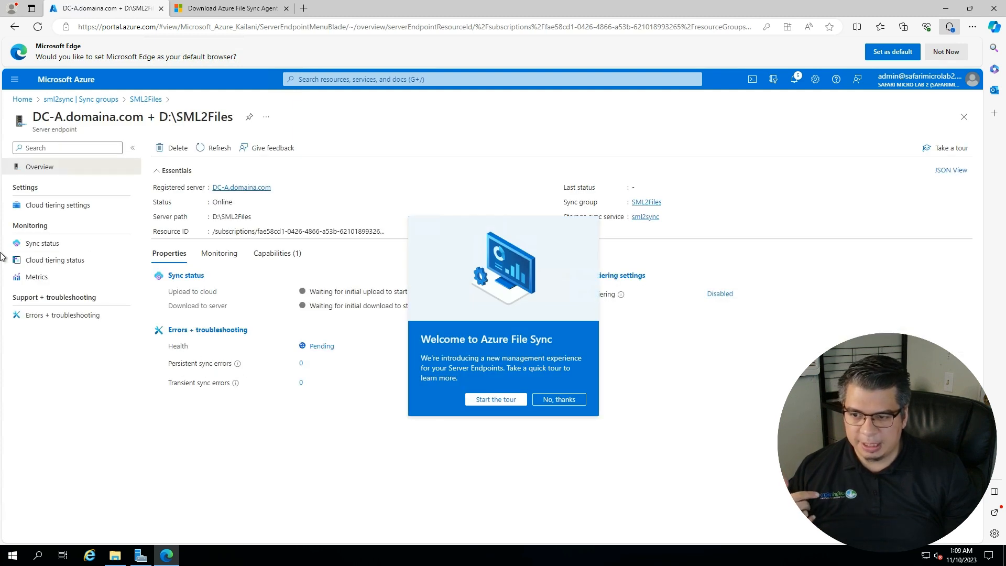
click(48, 242)
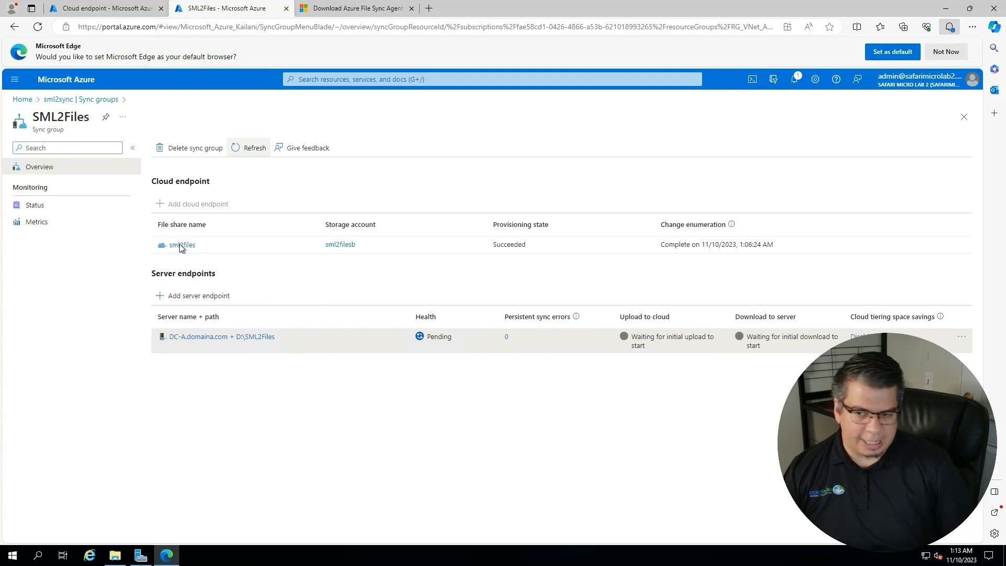
click(180, 245)
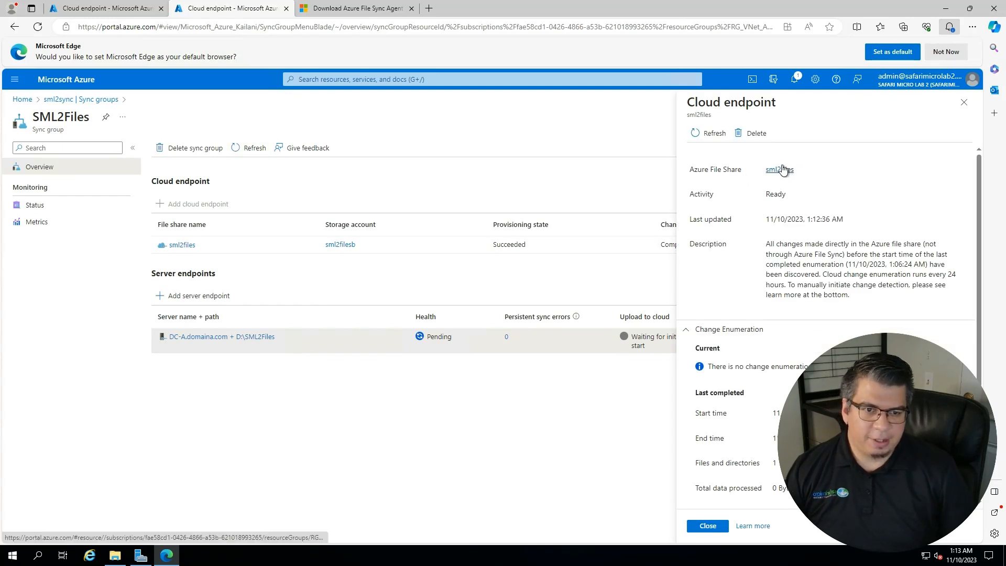
- Browse the contents of the sml2files Azure file share
click(777, 169)
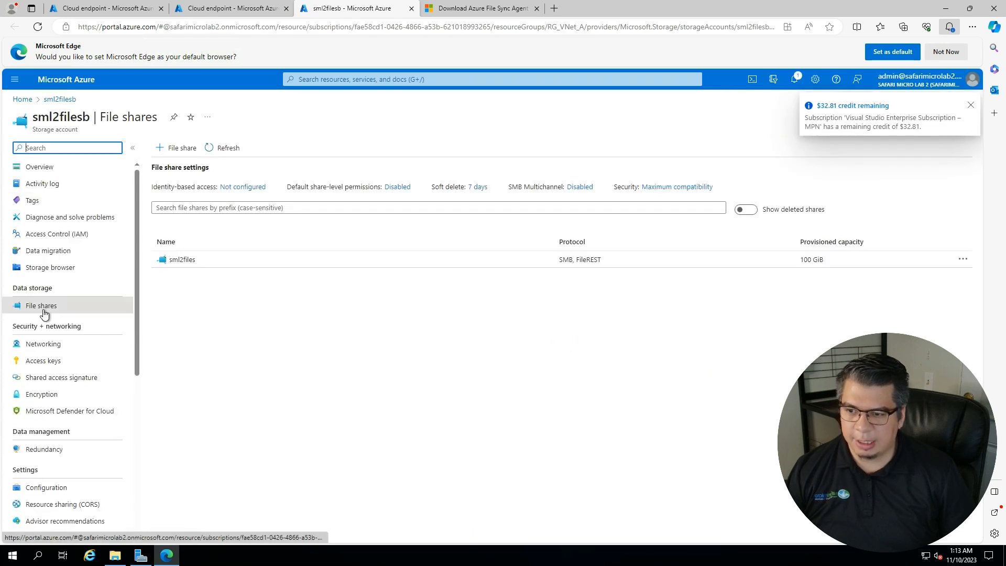
click(167, 260)
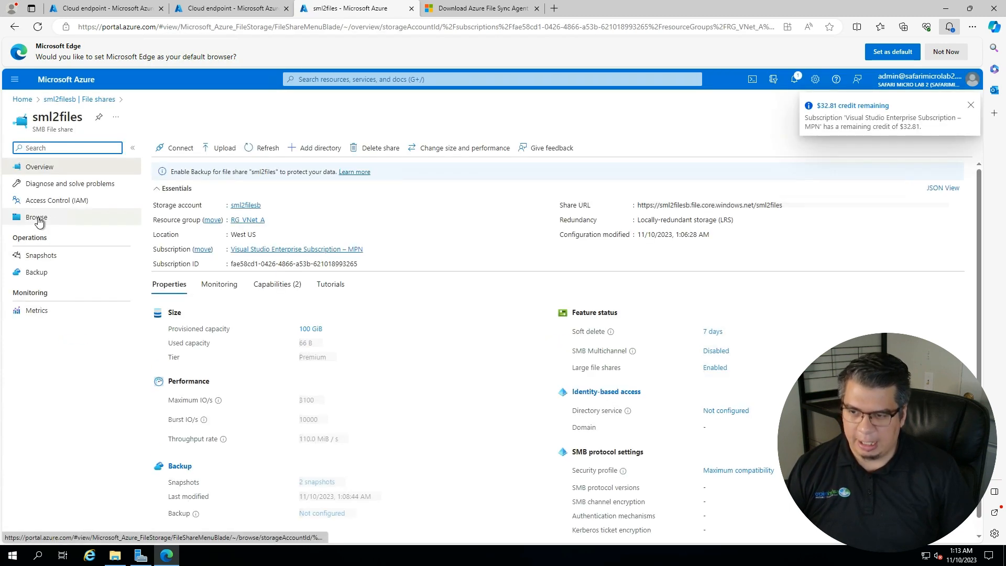
click(38, 218)
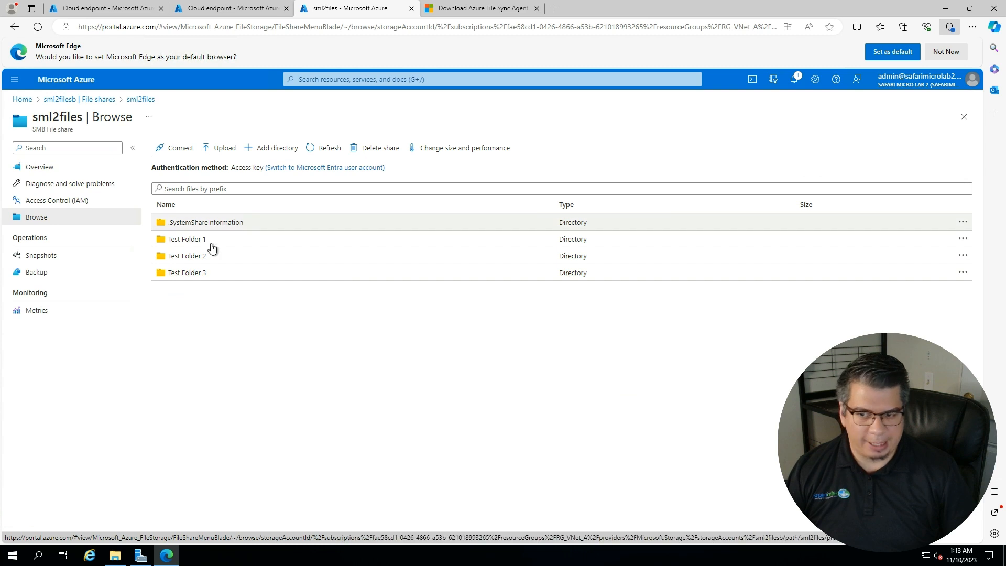
- Compare Test Folder 1 locally and in the share, then return to the share's root
click(116, 557)
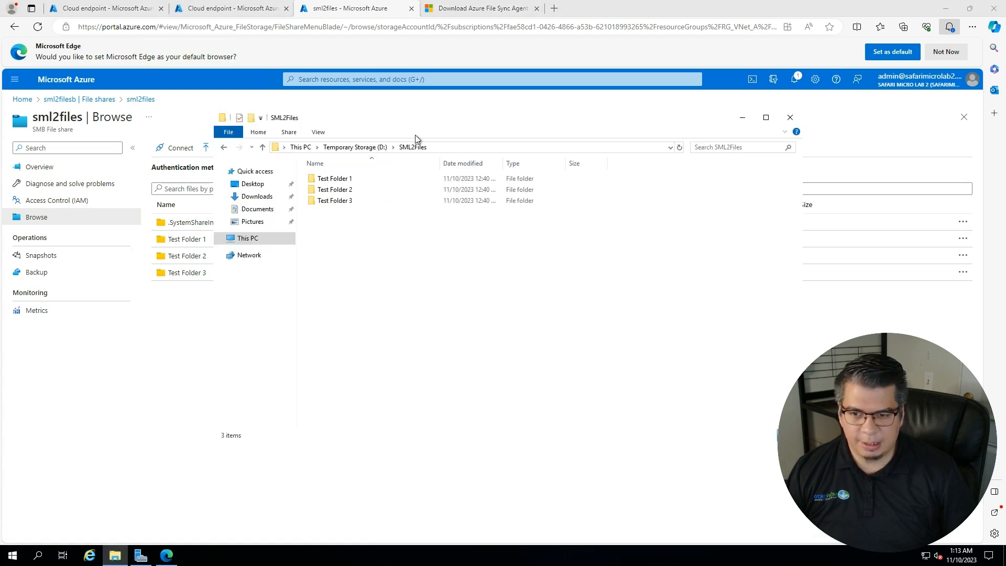
drag(311, 123, 408, 126)
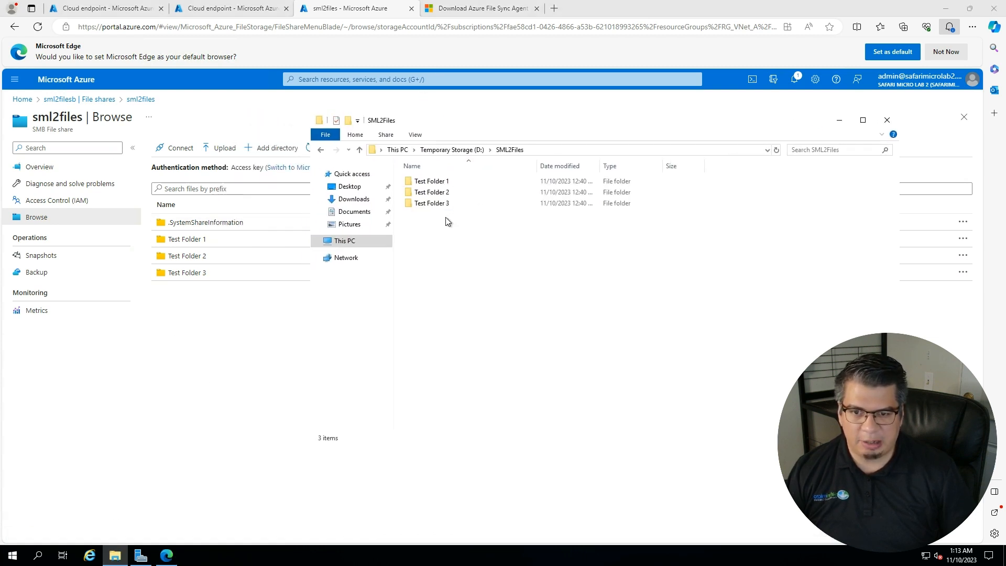
double_click(436, 182)
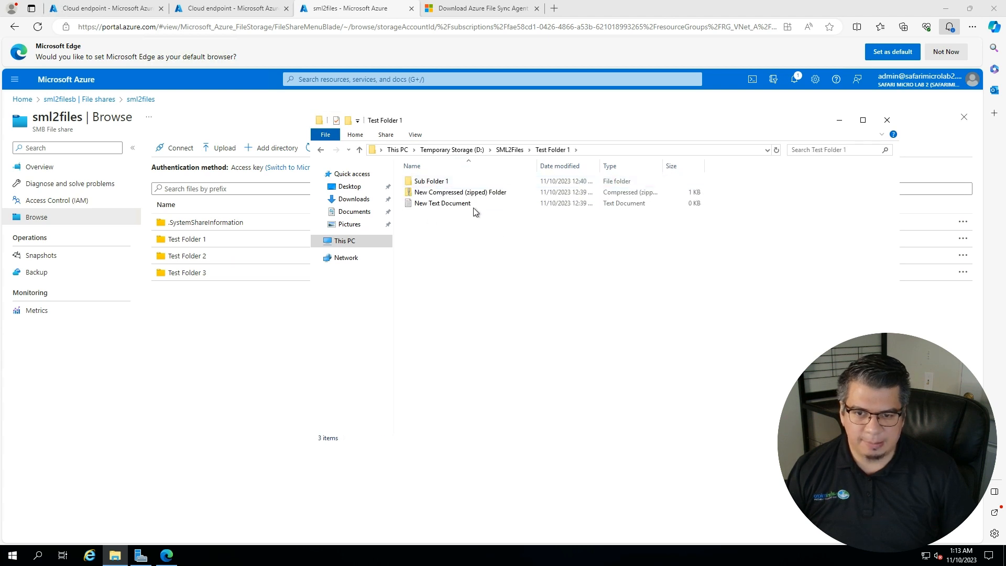
click(193, 242)
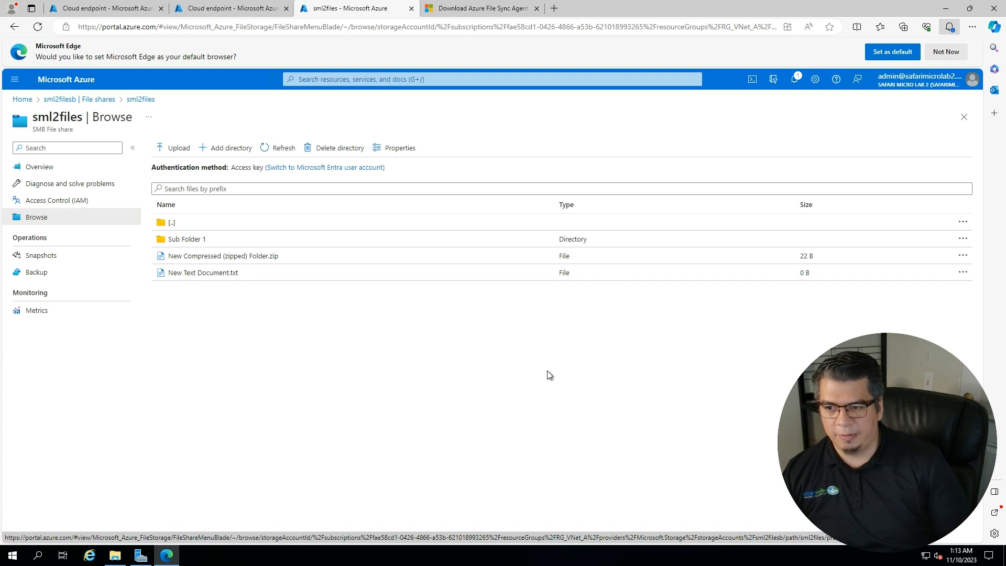
click(162, 223)
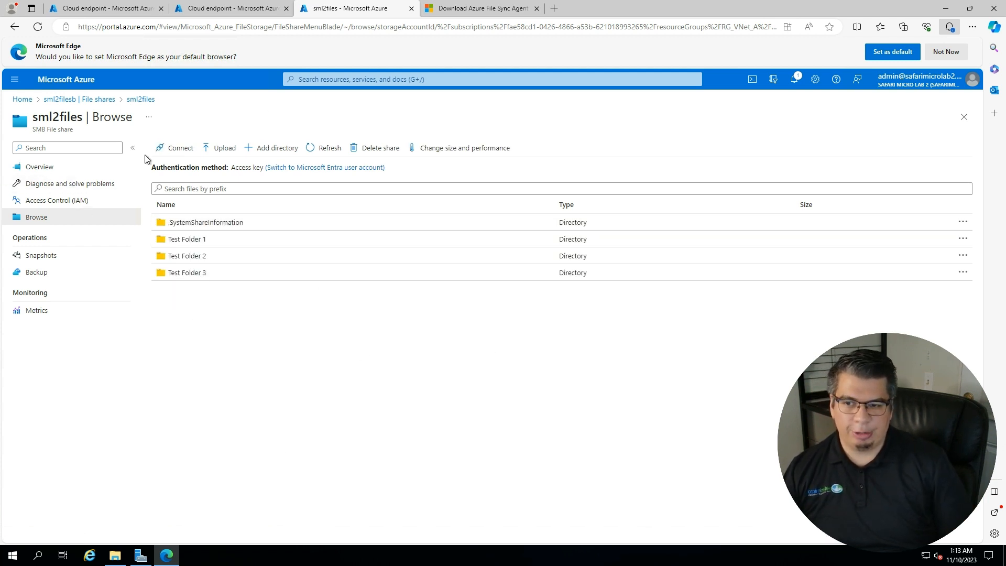
- Show the sml2files connection script using Active Directory or Microsoft Entra authentication
click(176, 149)
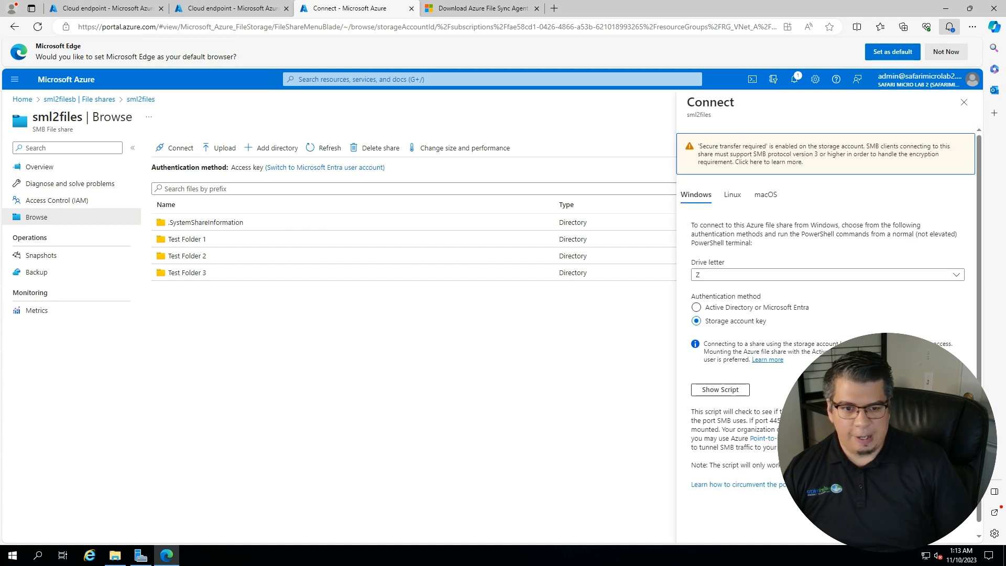
click(696, 307)
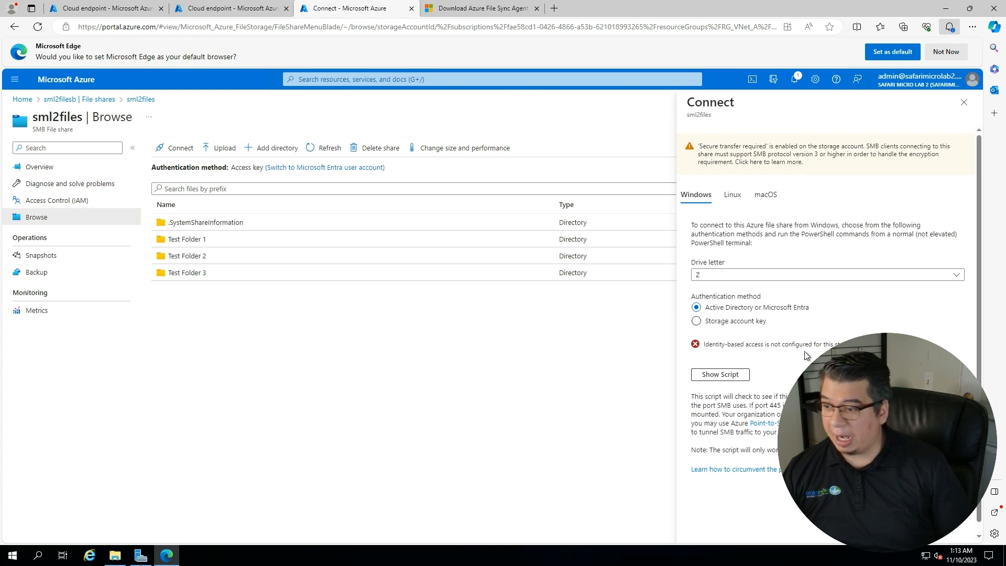
click(718, 377)
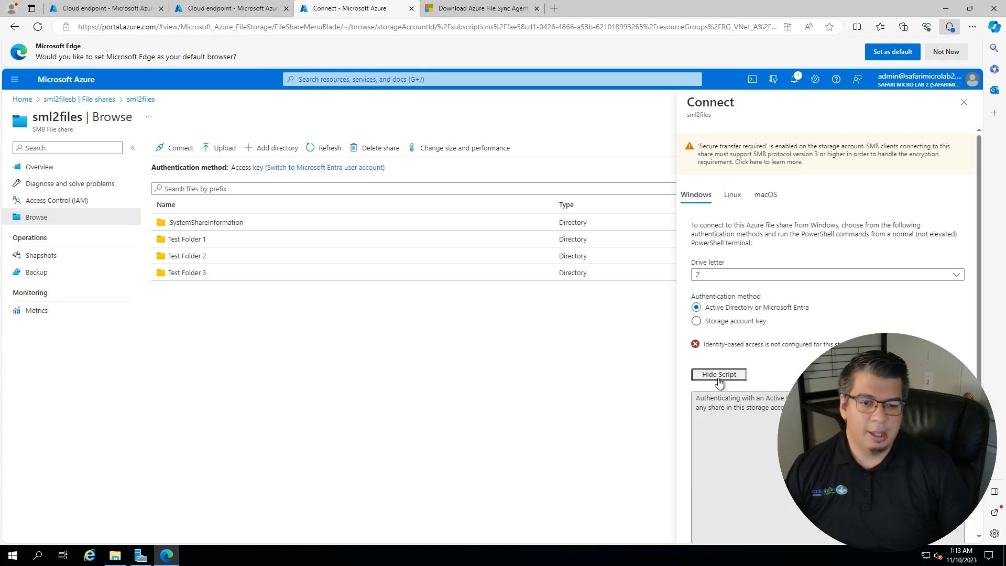
scroll(719, 381, down, 1)
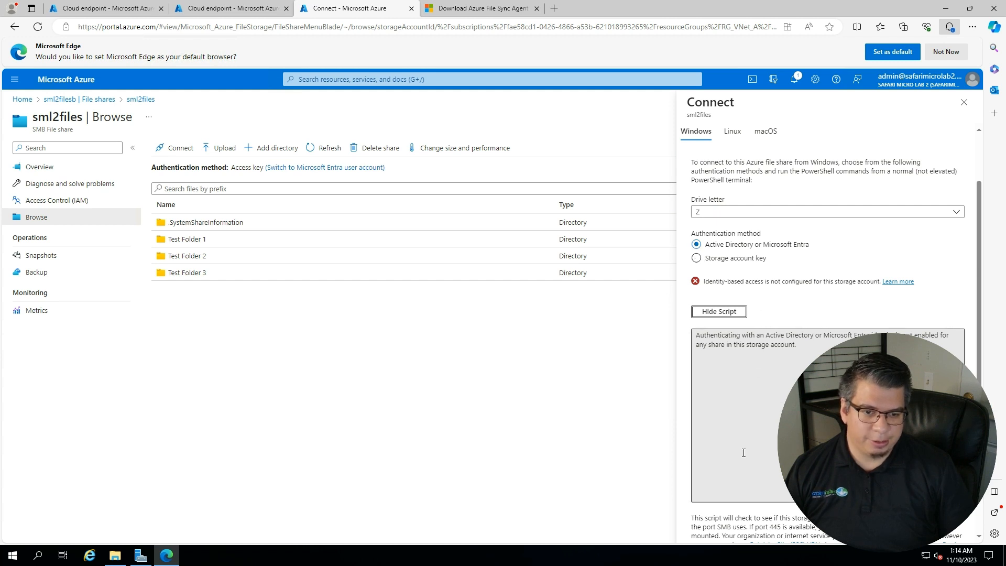
- Switch to the storage account key script for drive Z and select the share's network path
click(696, 258)
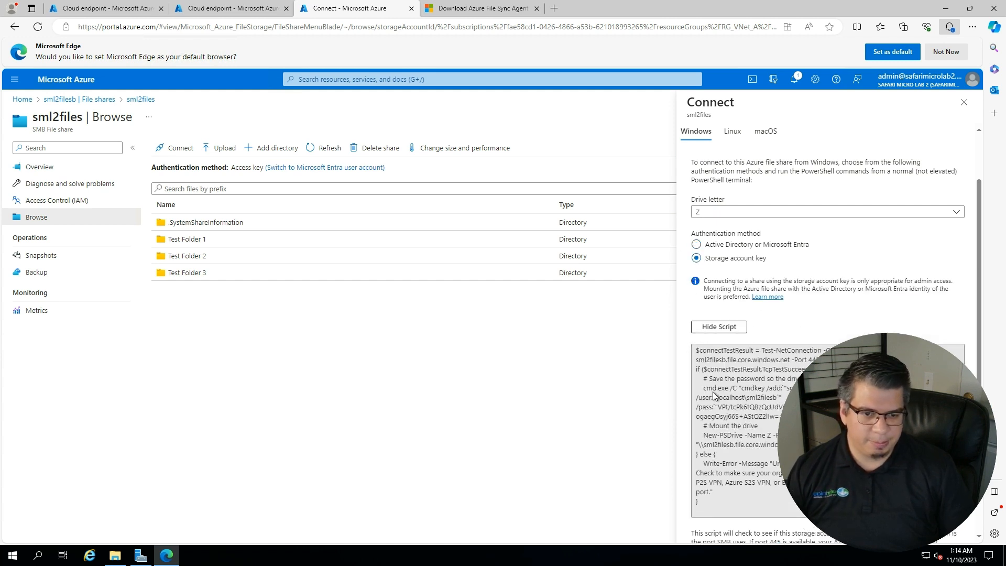
scroll(715, 391, down, 1)
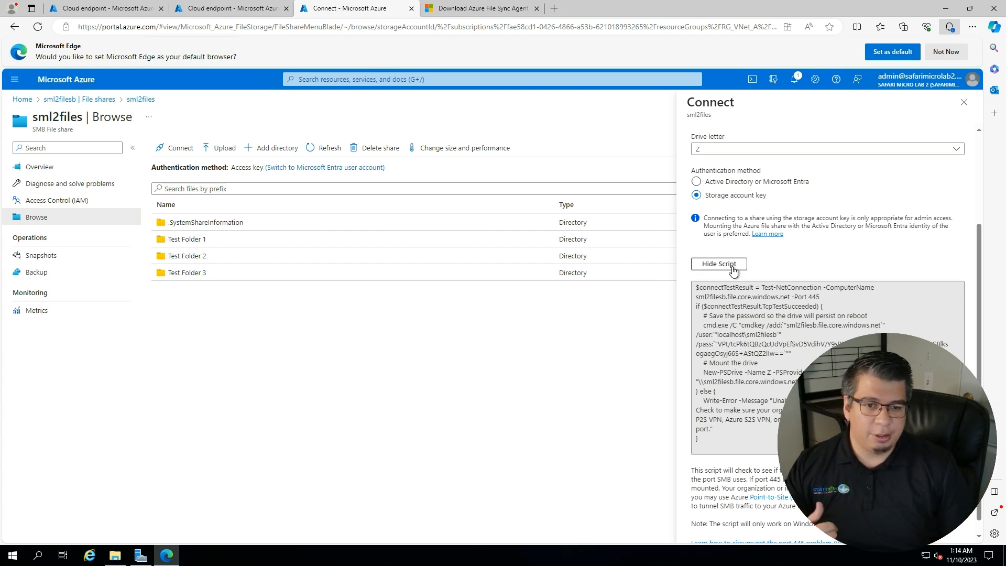
click(743, 443)
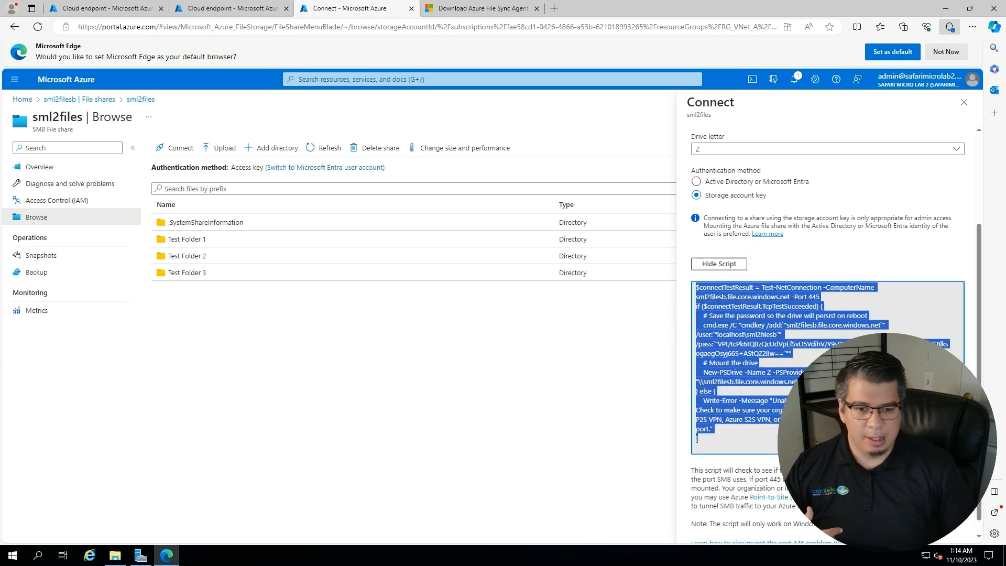
click(822, 420)
drag(849, 381, 698, 381)
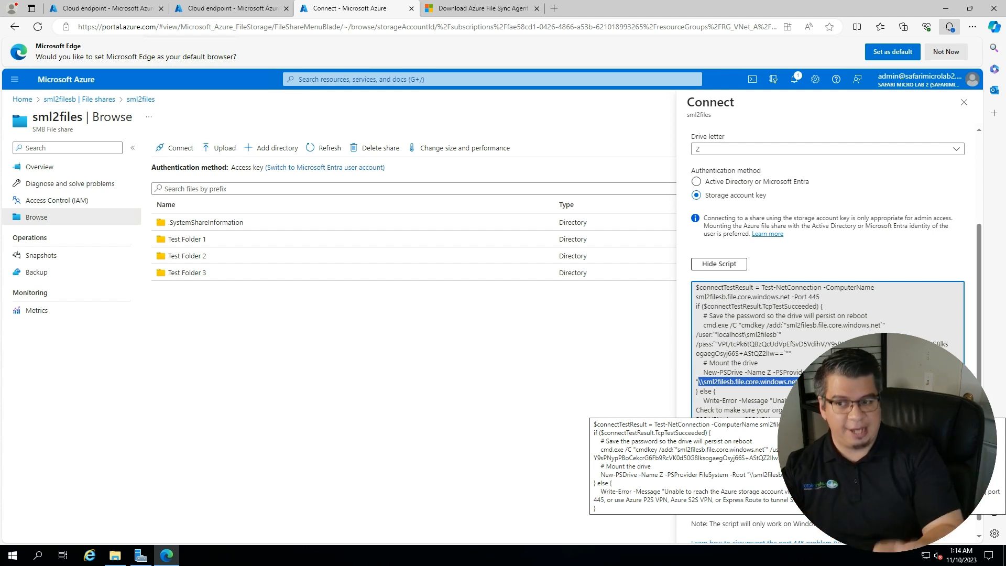
- Bring the File Explorer window showing local Test Folder 1 in front of the Azure page
click(115, 555)
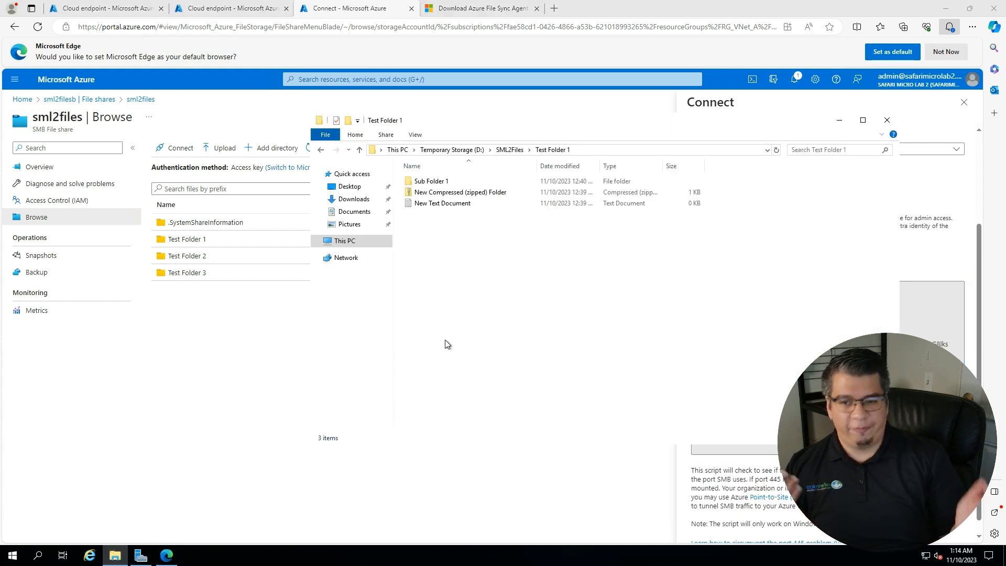